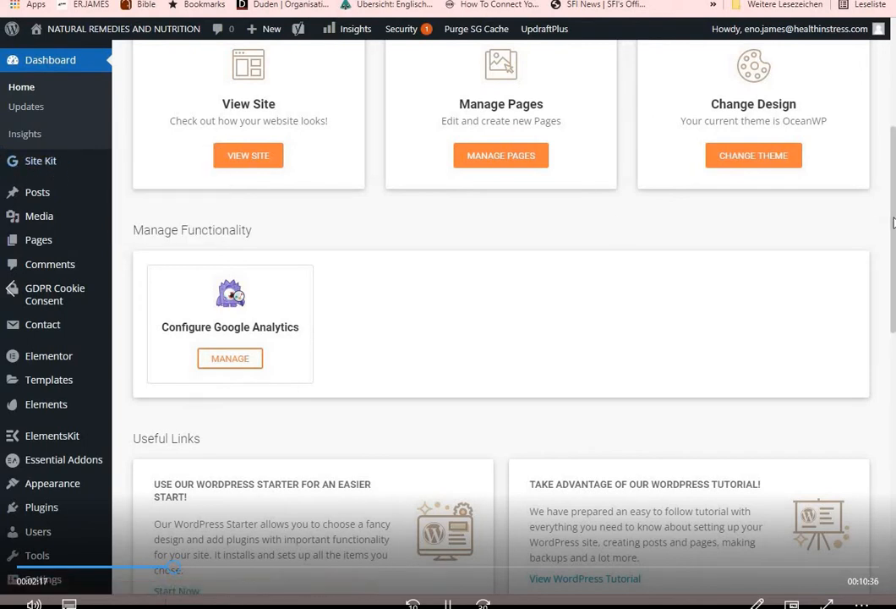
Look through the WordPress dashboard sections and the pages offered by the SEO plugin
scroll(862, 375, down, 5)
mouse_move(16, 394)
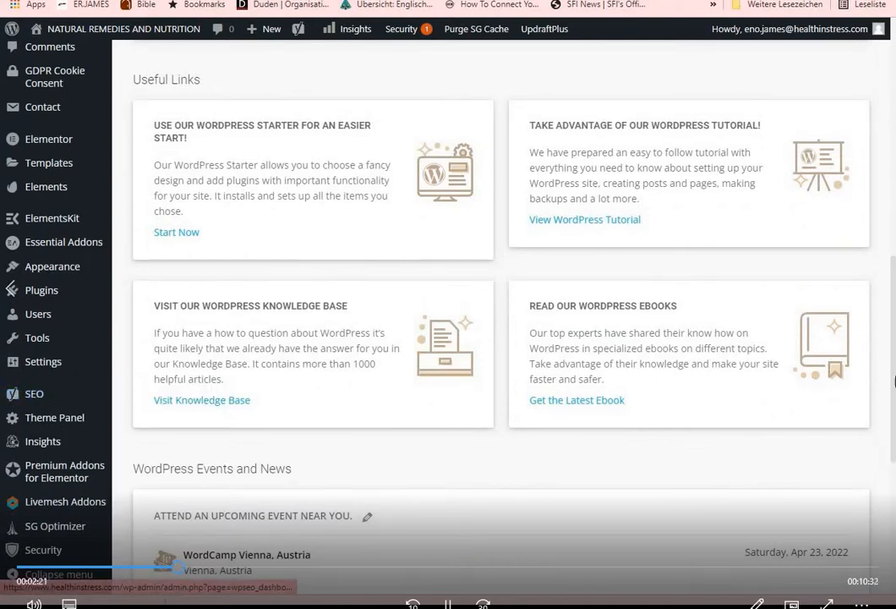
drag(895, 383, 895, 161)
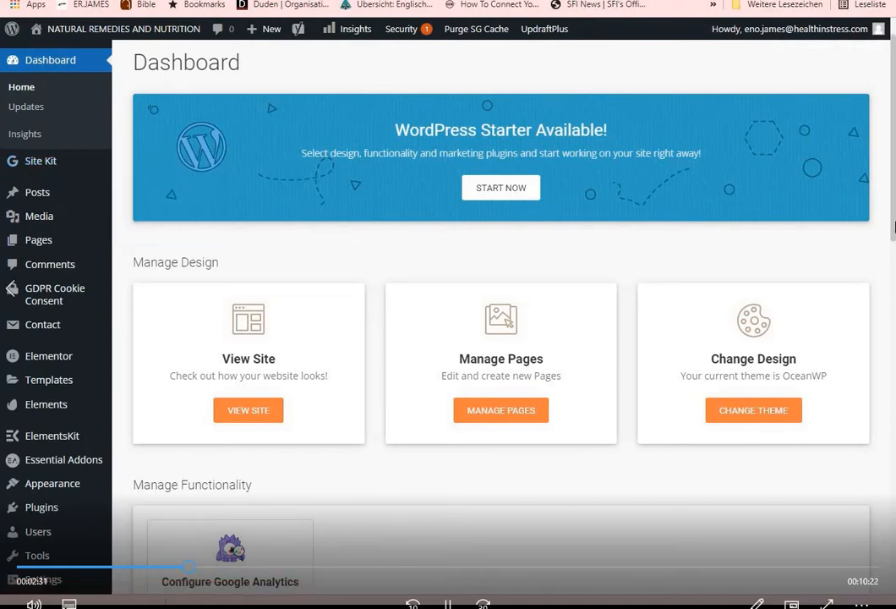
scroll(499, 296, down, 5)
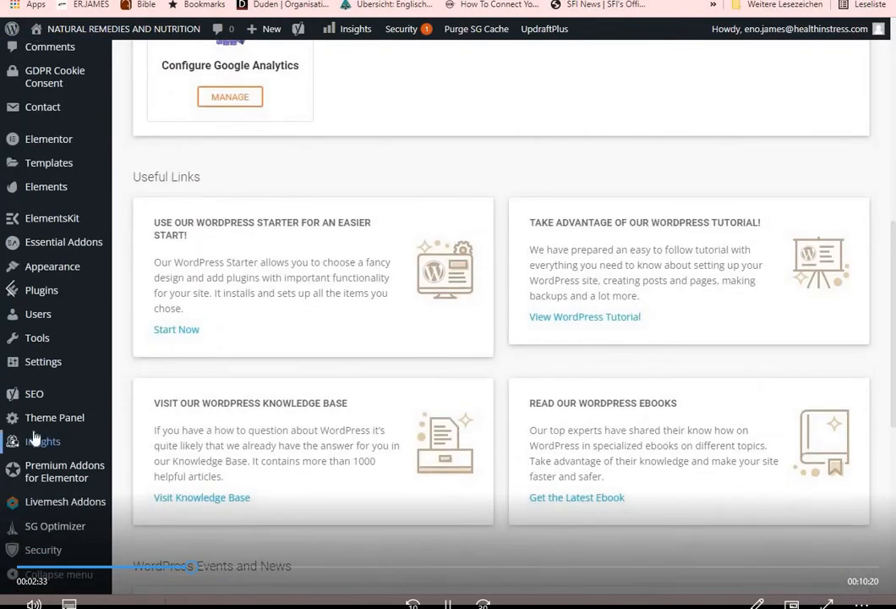
mouse_move(34, 394)
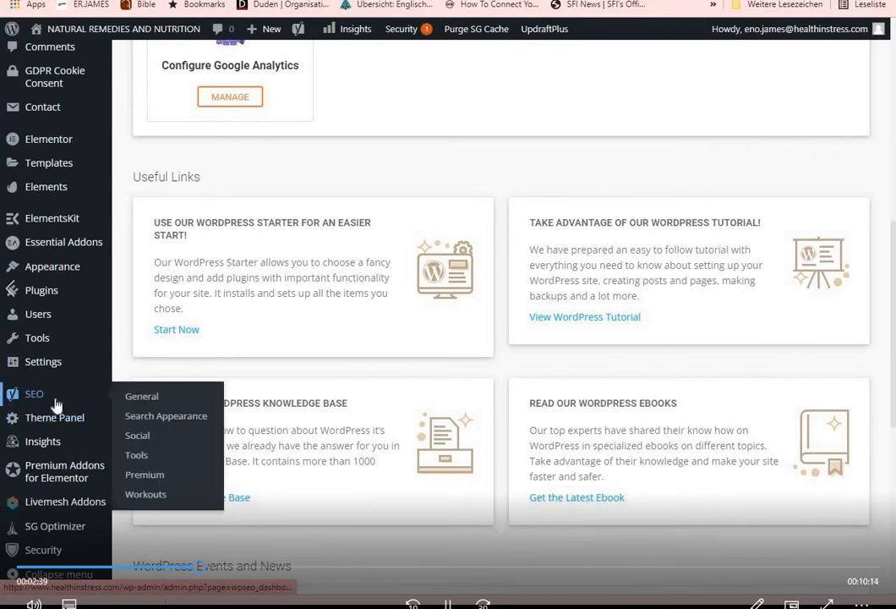
drag(894, 423, 895, 226)
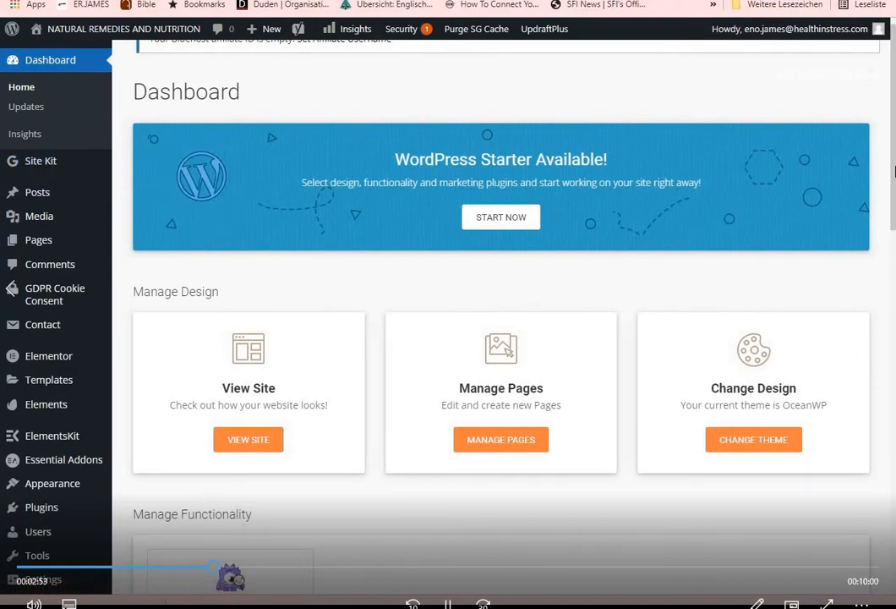
drag(895, 172, 895, 175)
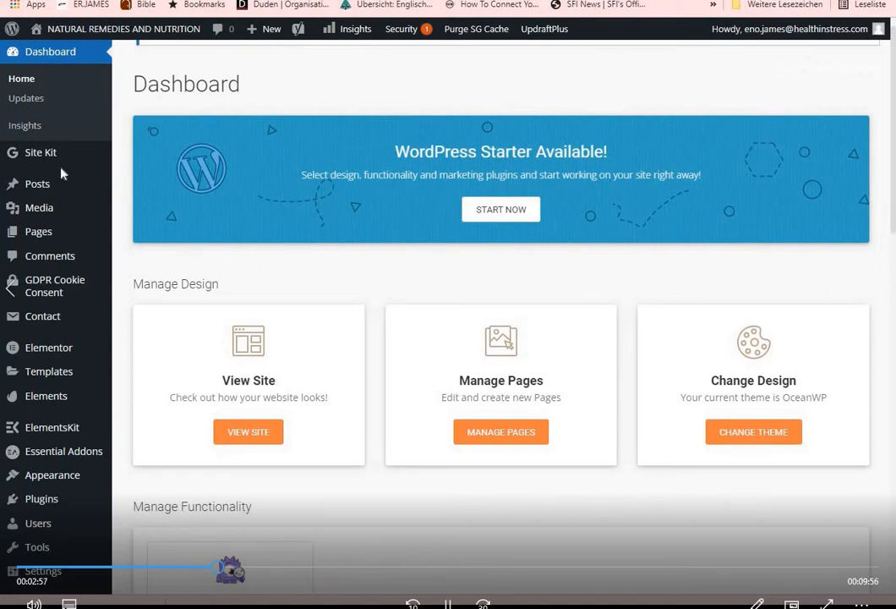
Open the Site Kit dashboard and review its traffic, search funnel, acquisition and page speed sections
mouse_move(32, 159)
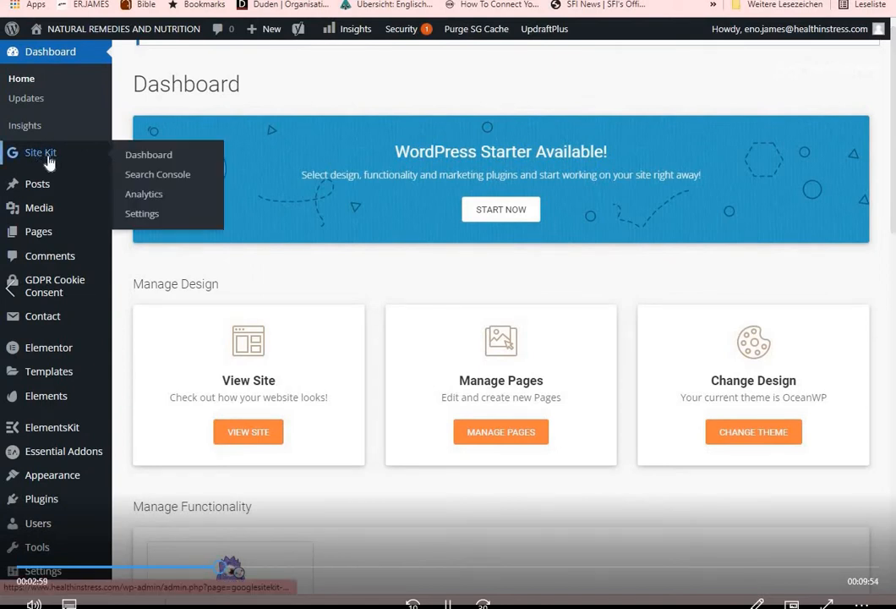
click(167, 164)
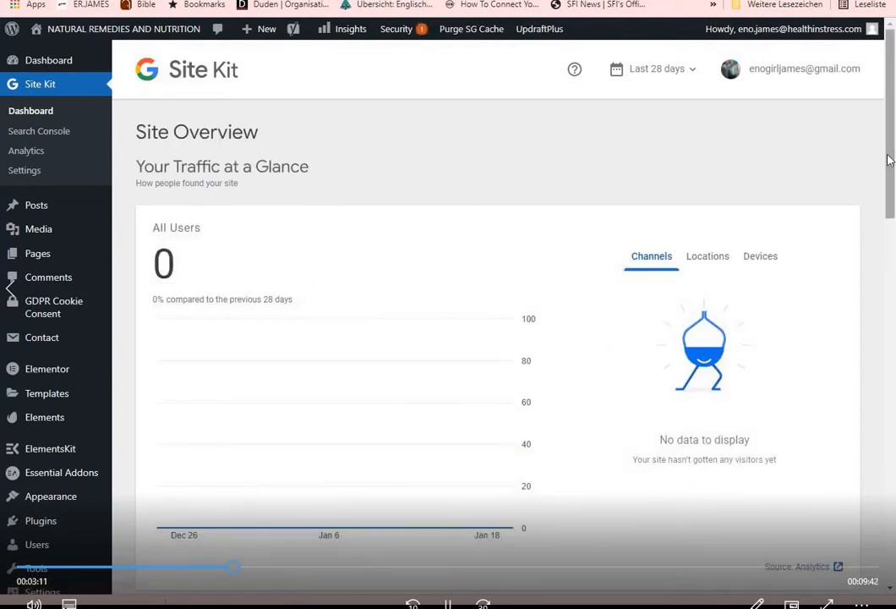
drag(889, 158, 894, 330)
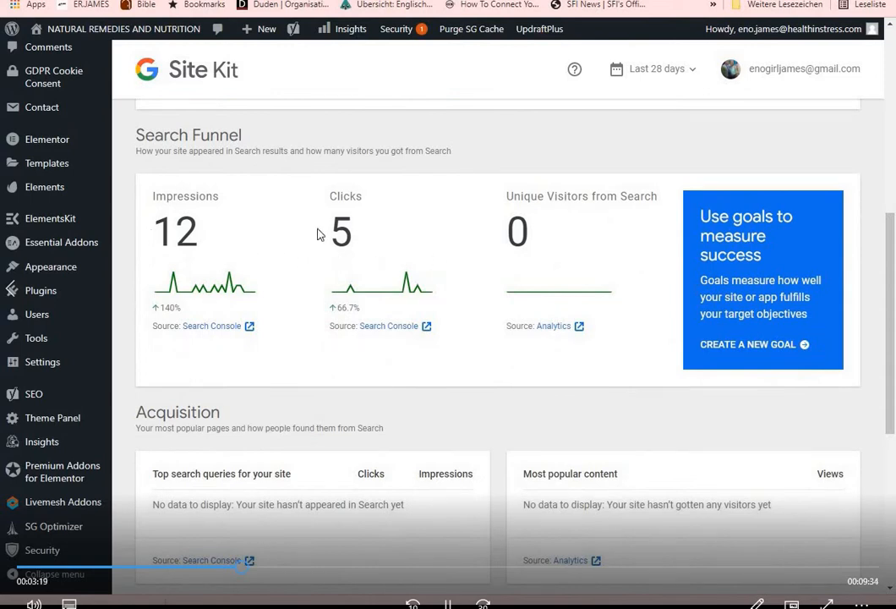
scroll(882, 412, down, 5)
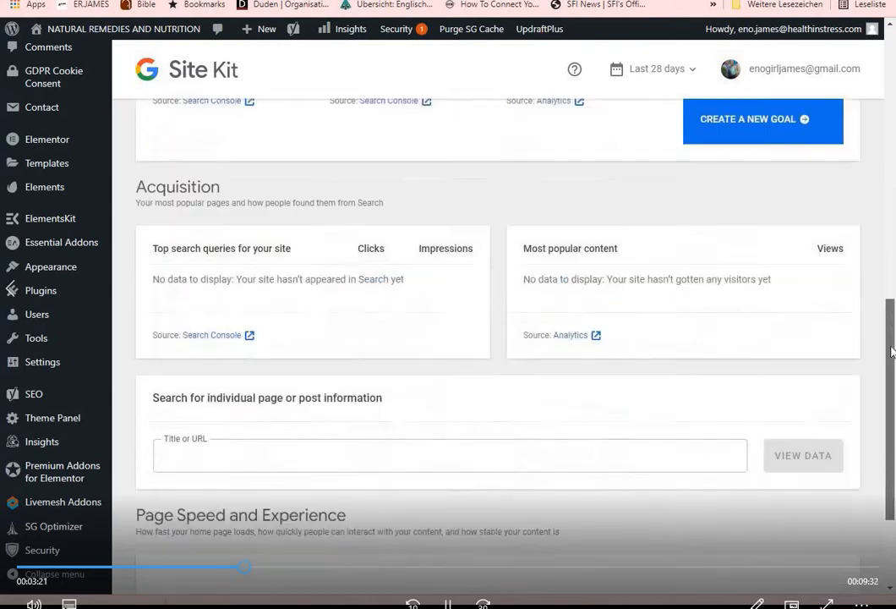
scroll(882, 412, down, 6)
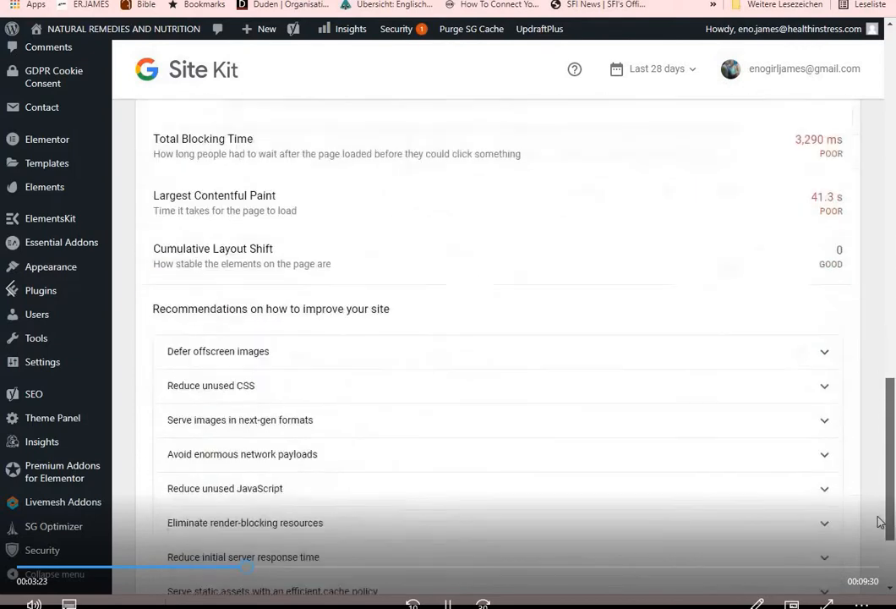
drag(888, 545, 895, 237)
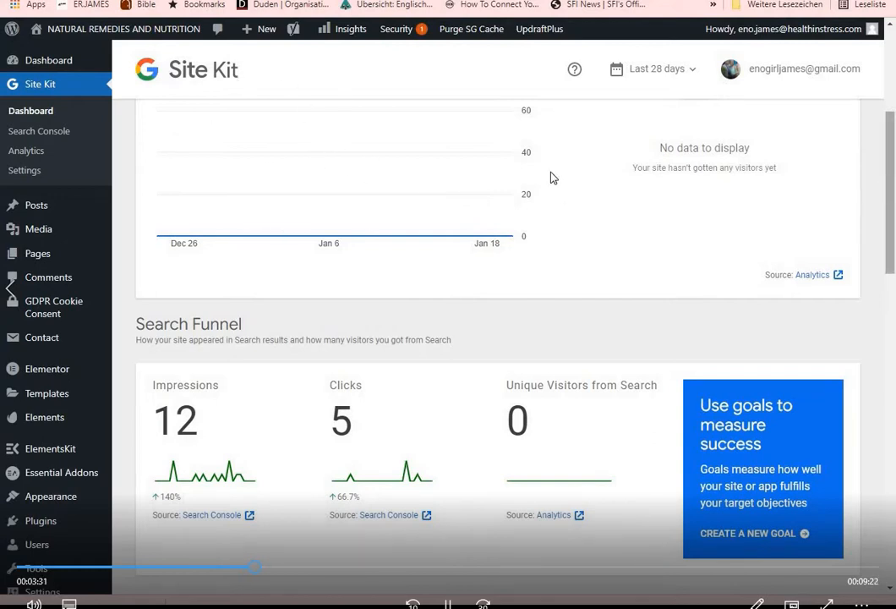
Return to the main WordPress dashboard and locate the SEO plugin's entry
mouse_move(40, 70)
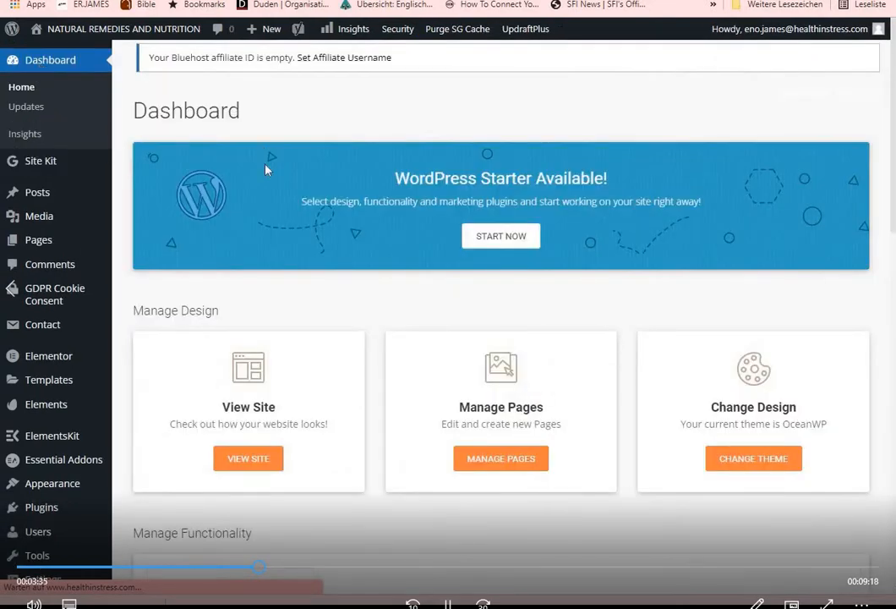
drag(895, 147, 893, 322)
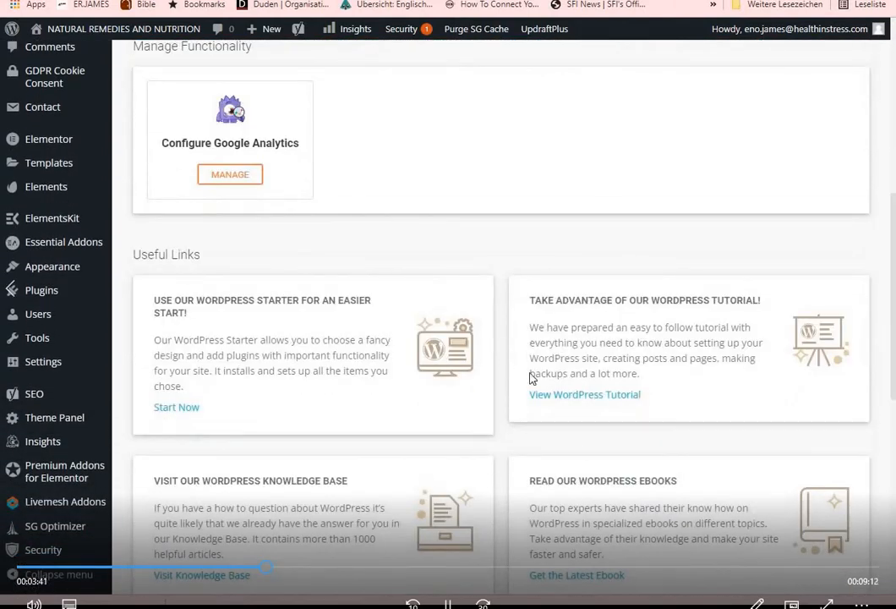
mouse_move(29, 403)
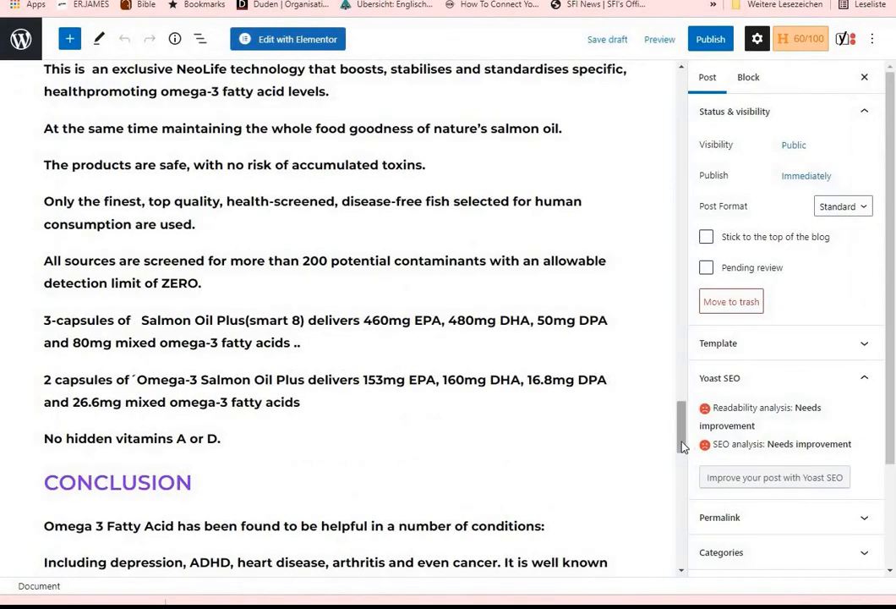
Skim the omega 3 fatty acids draft and check its word count and document outline
drag(682, 444, 683, 100)
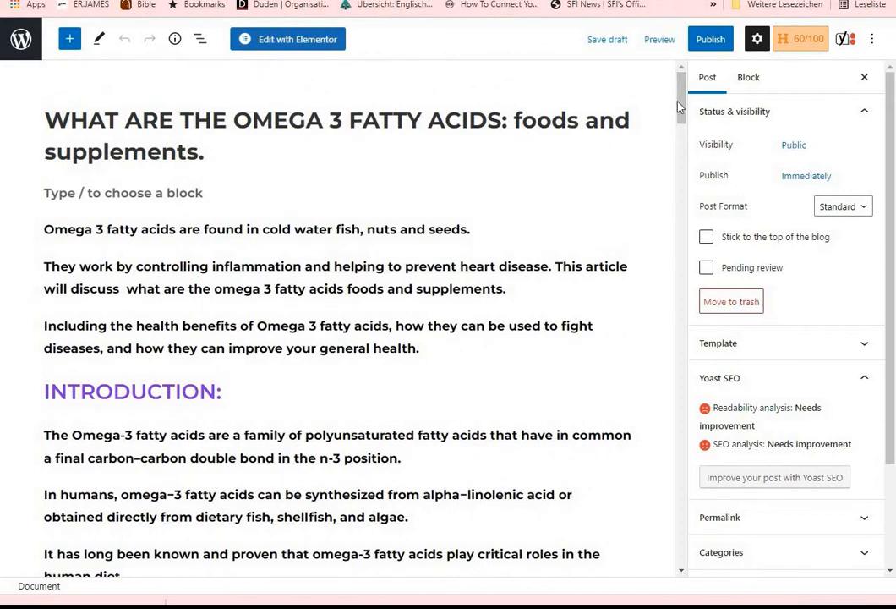
drag(686, 112, 686, 269)
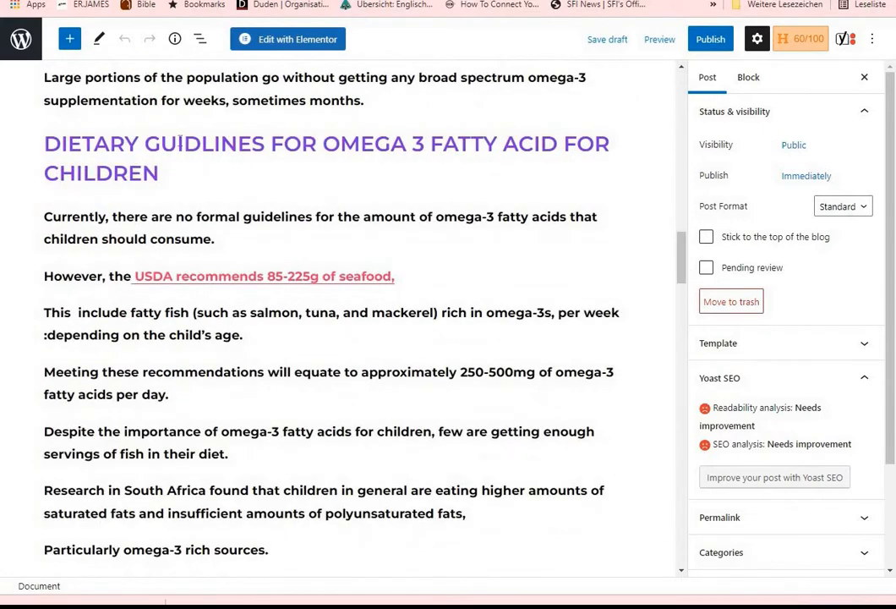
drag(687, 271, 685, 394)
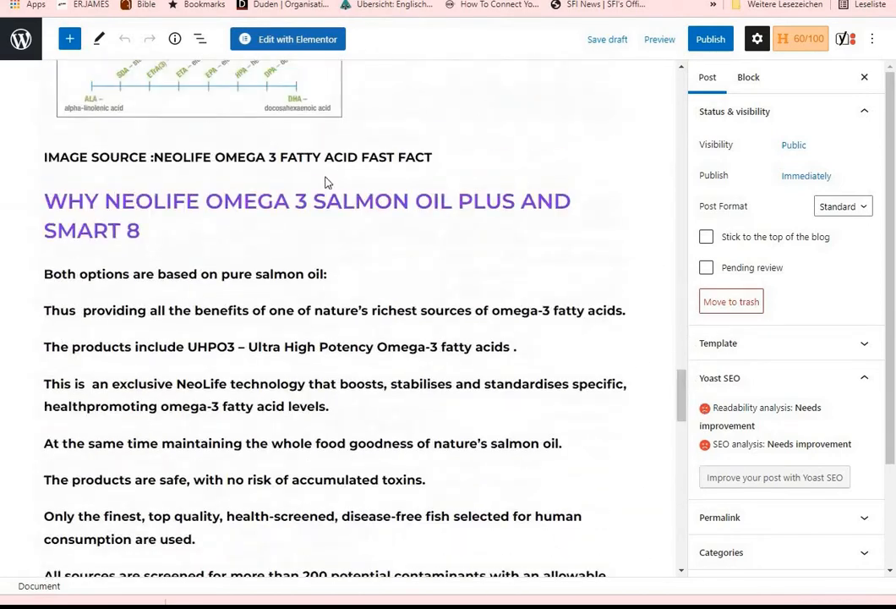
click(175, 38)
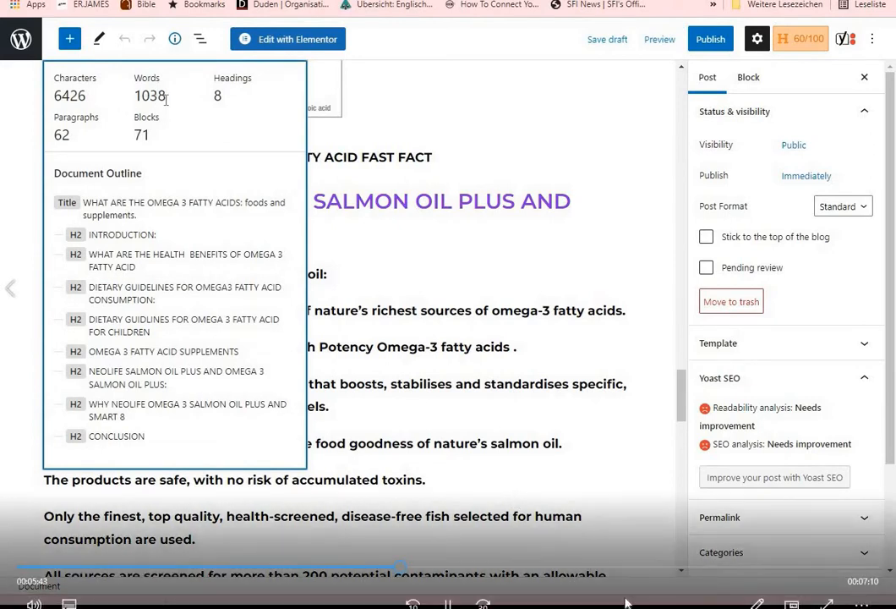
click(510, 132)
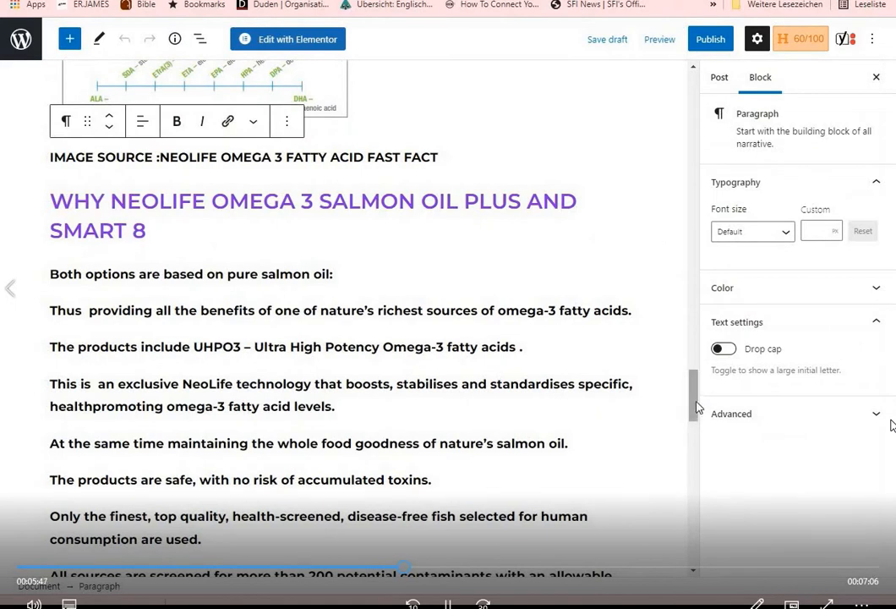
Go to the Yoast Google preview below the draft and show the post-level settings down to the featured image
drag(696, 412, 695, 512)
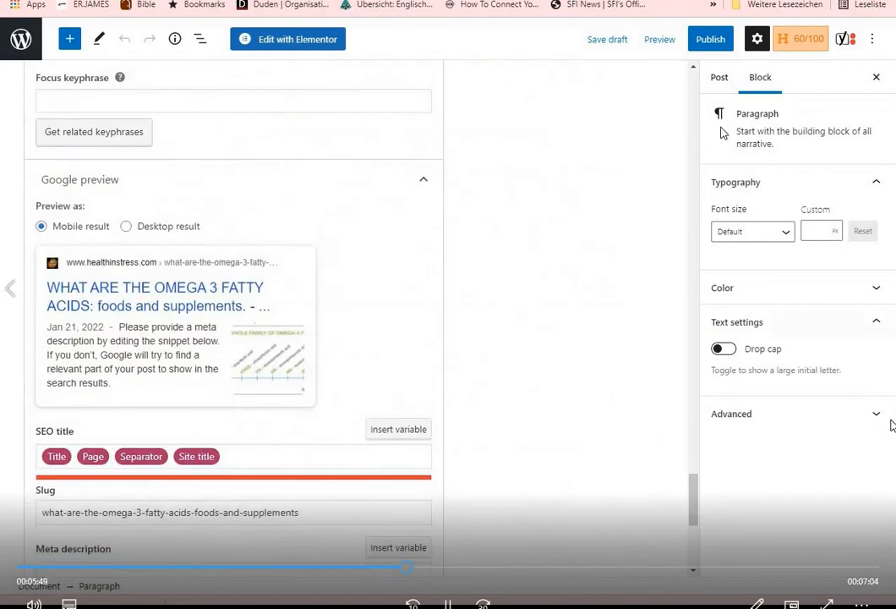
click(721, 81)
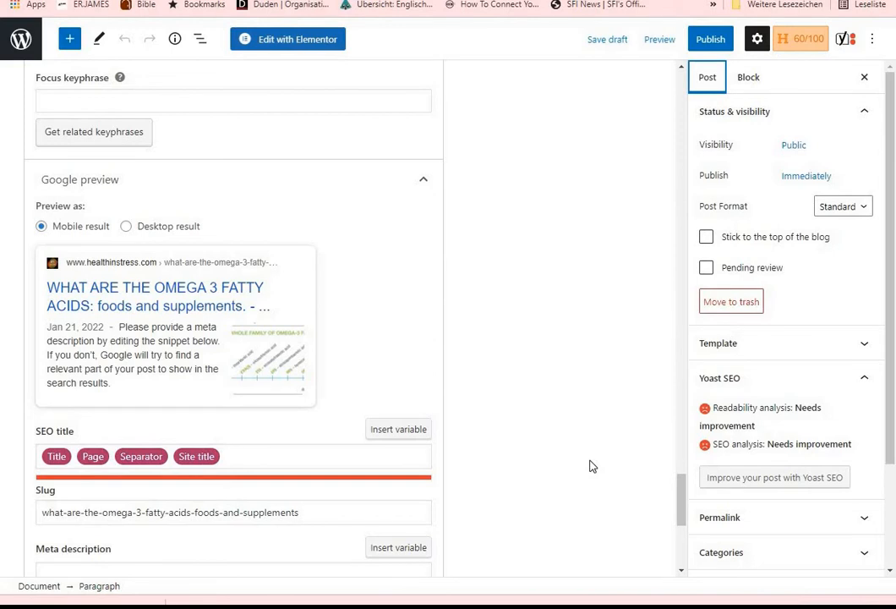
drag(893, 349, 893, 442)
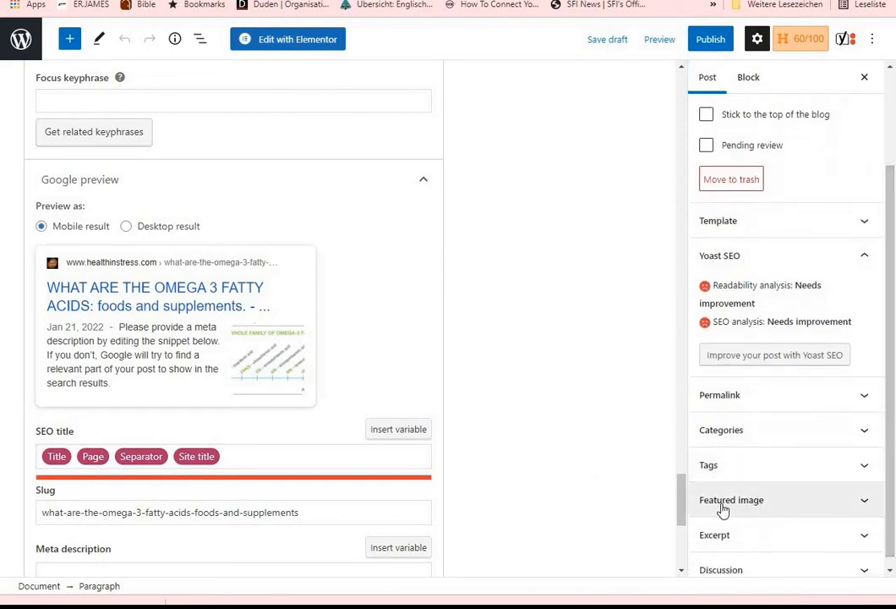
scroll(680, 510, down, 1)
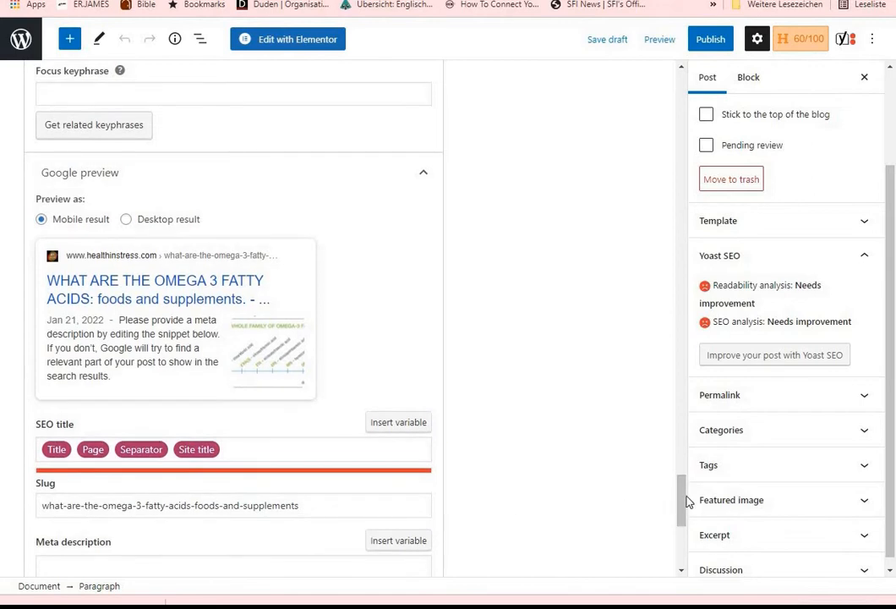
Expand the Yoast SEO analysis below the meta description and review its problems, improvements and good results
drag(680, 503, 688, 535)
scroll(643, 536, up, 1)
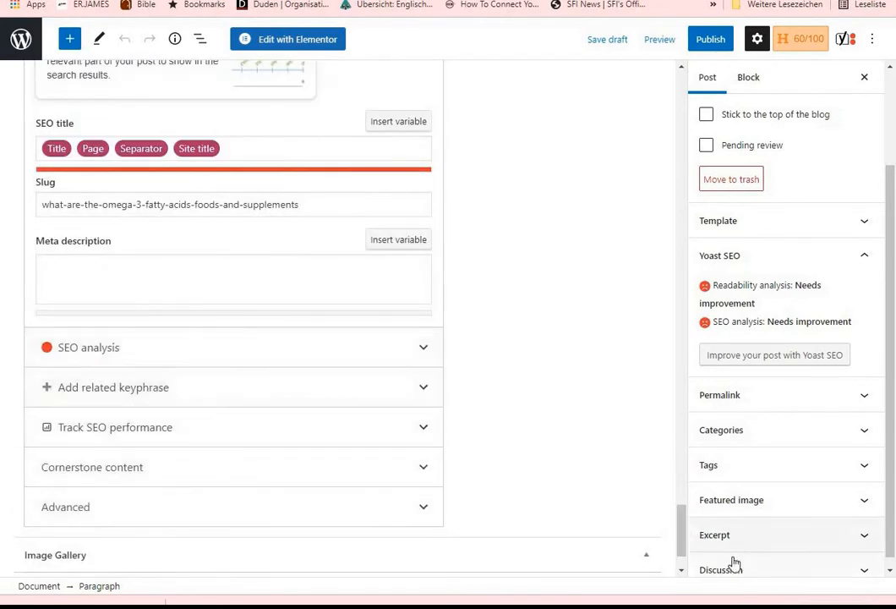
scroll(561, 449, down, 1)
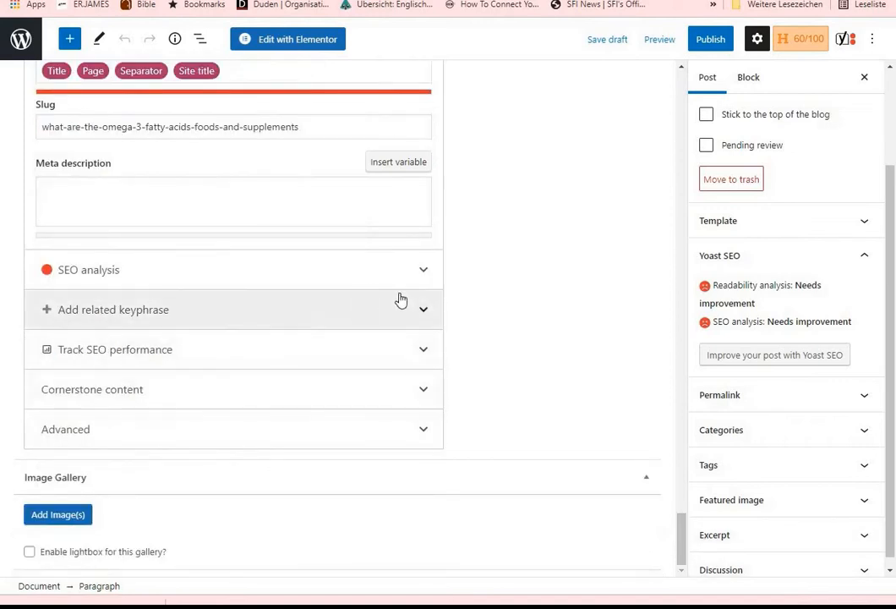
click(424, 273)
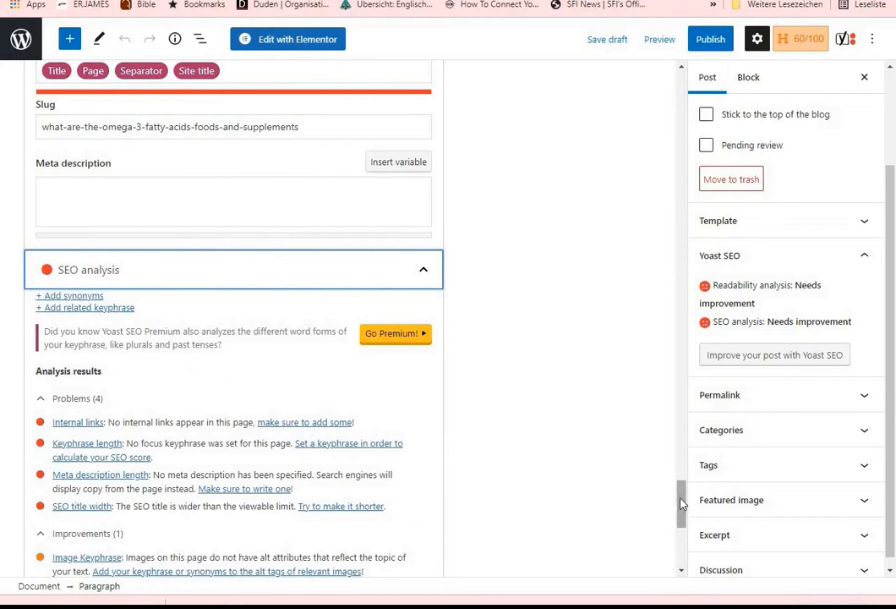
drag(681, 503, 682, 514)
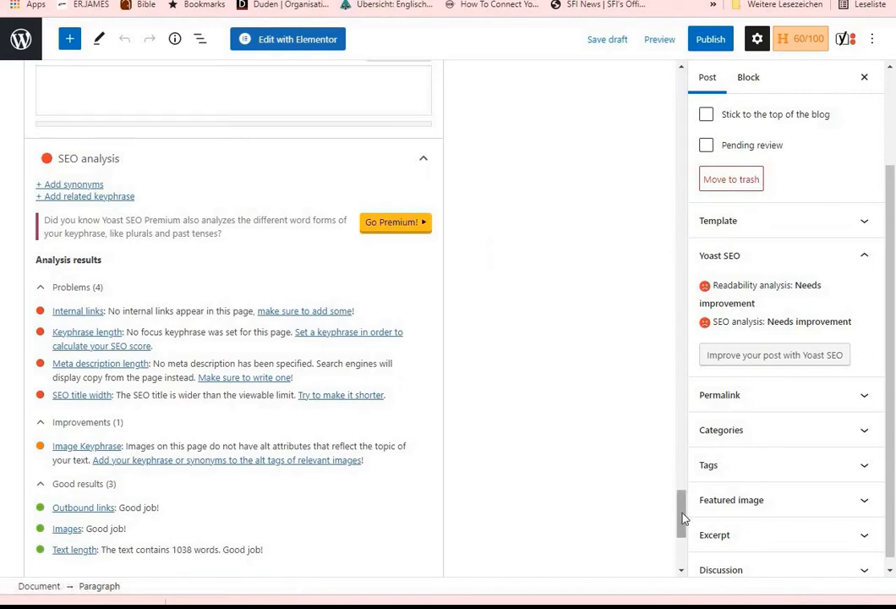
Compare the draft's title and introduction with the Yoast SEO analysis results
drag(682, 516, 676, 85)
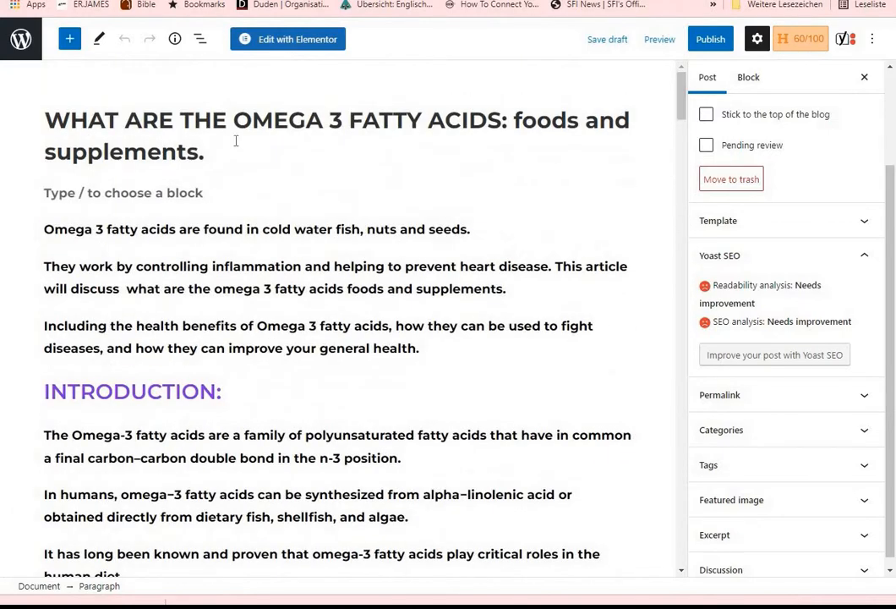
drag(683, 99, 681, 542)
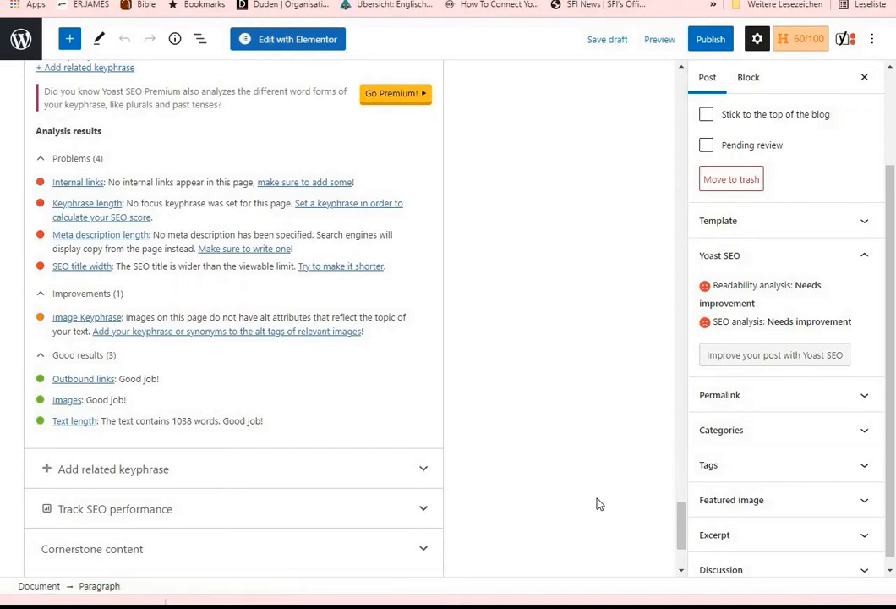
drag(685, 535, 652, 94)
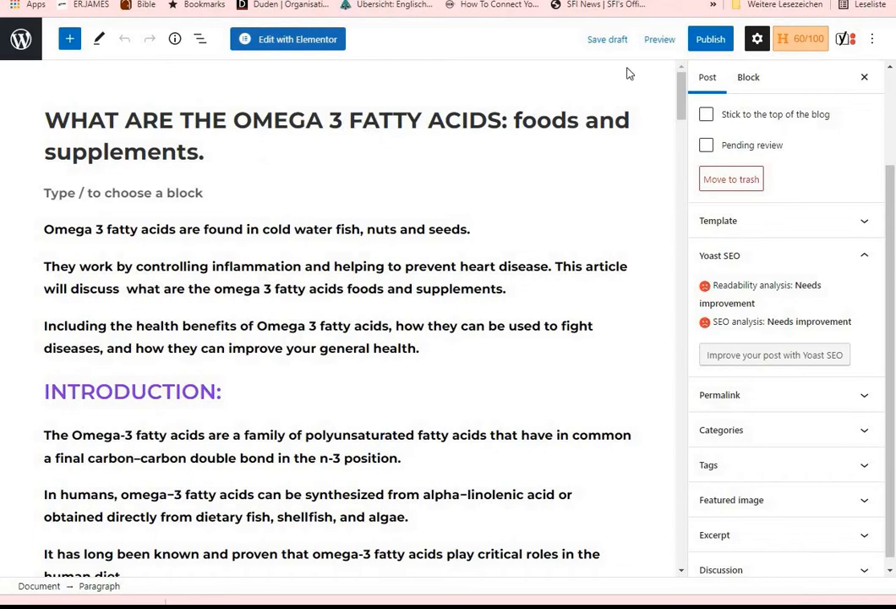
drag(681, 102, 671, 528)
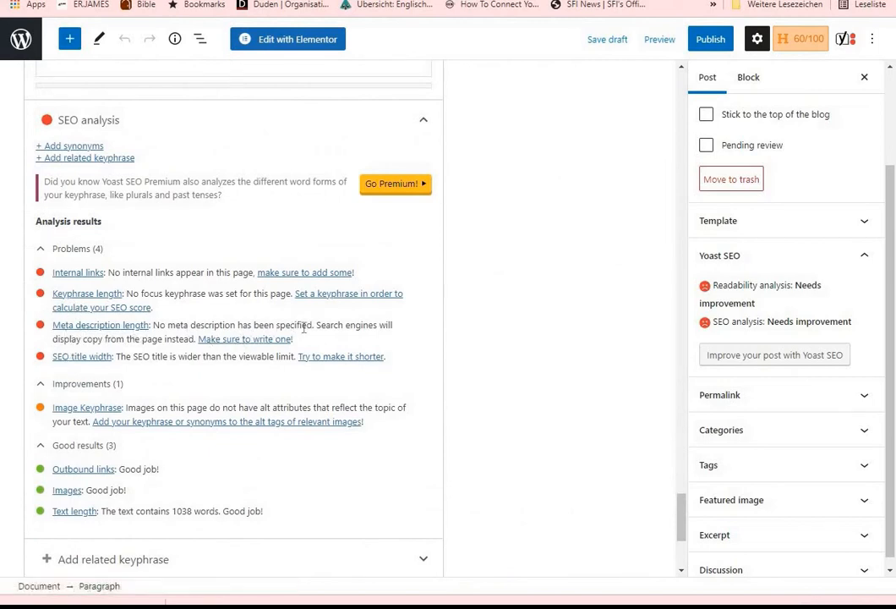
Check the SEO title, slug and meta description fields, and examine how Google results for omega-3 supplements present theirs
drag(682, 531, 681, 489)
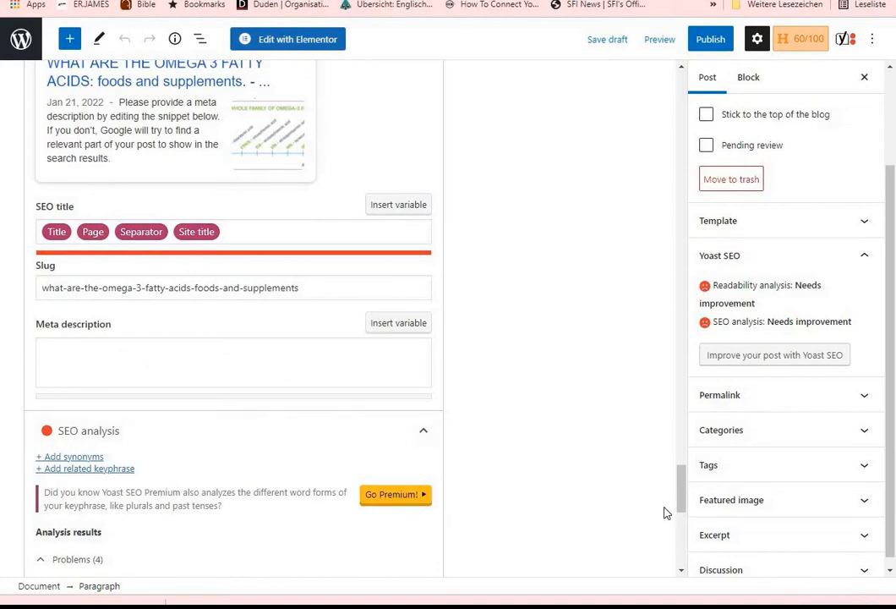
drag(682, 510, 681, 343)
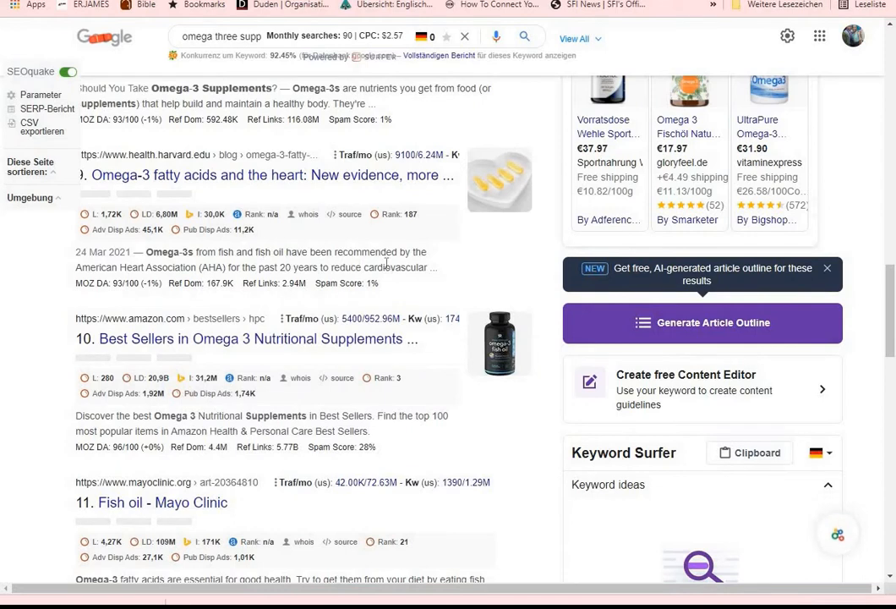
mouse_move(325, 282)
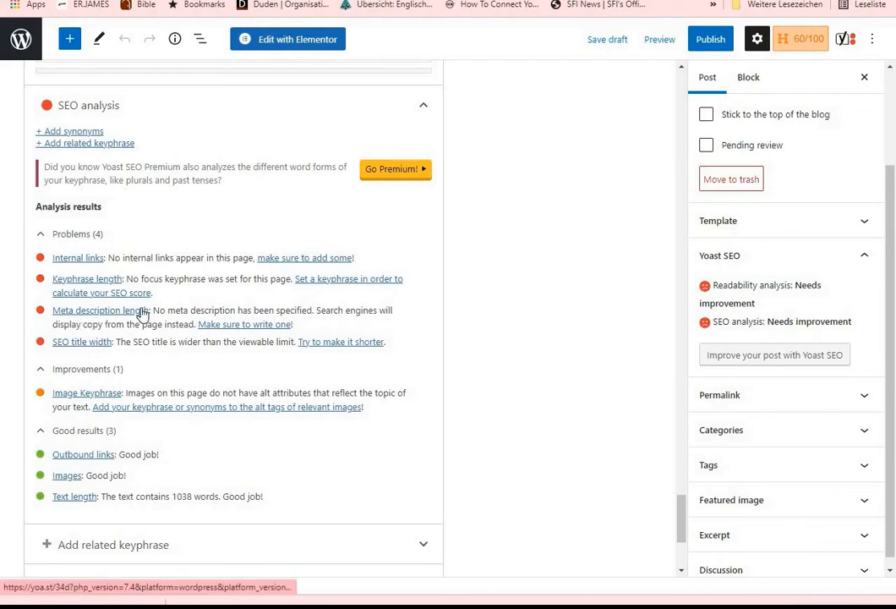
Compare the SEO title, slug and empty meta description with the draft's heading and the Yoast SEO analysis results
drag(687, 529, 681, 500)
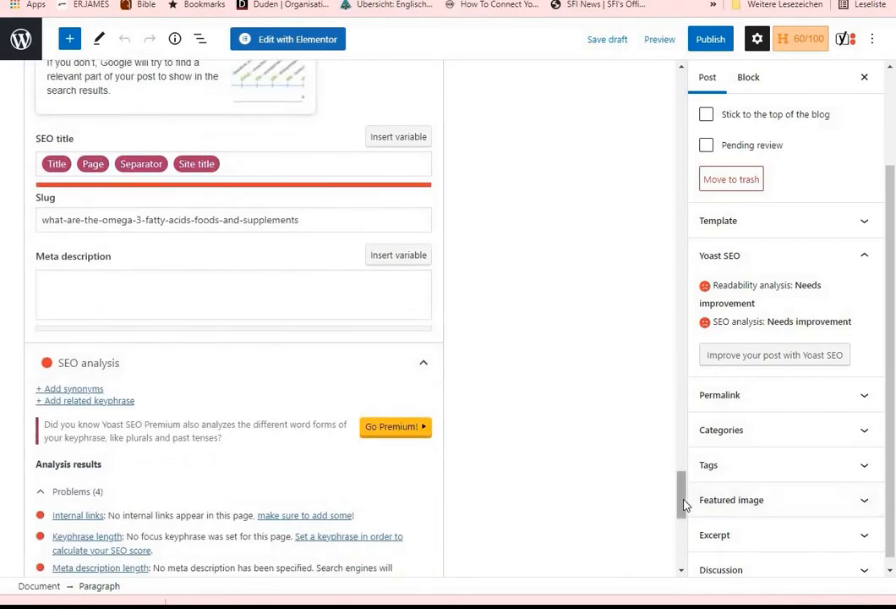
drag(685, 500, 684, 504)
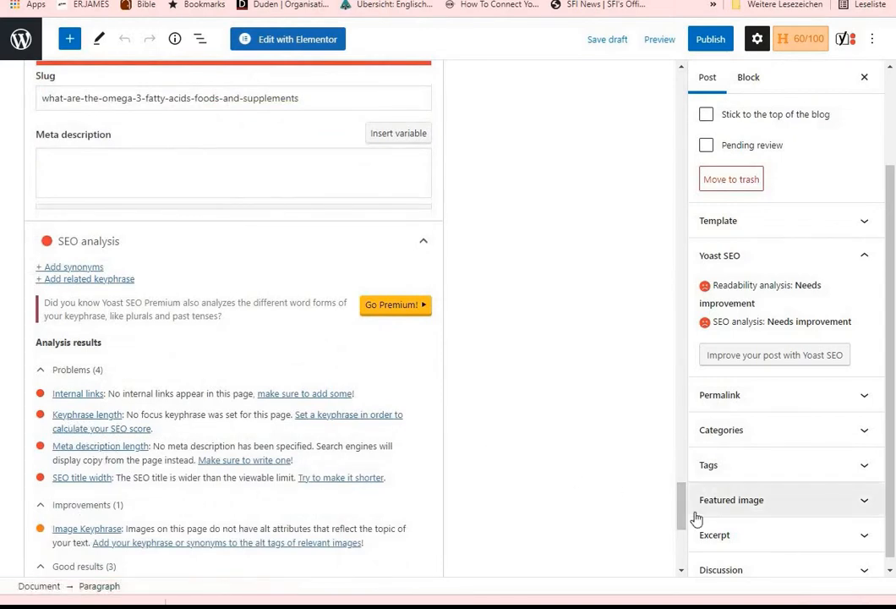
drag(682, 520, 685, 101)
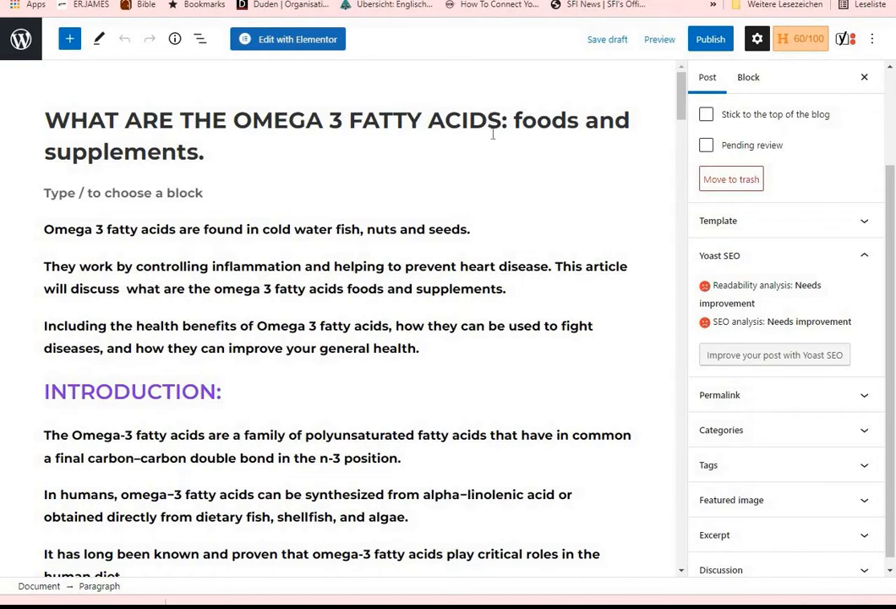
drag(682, 113, 686, 529)
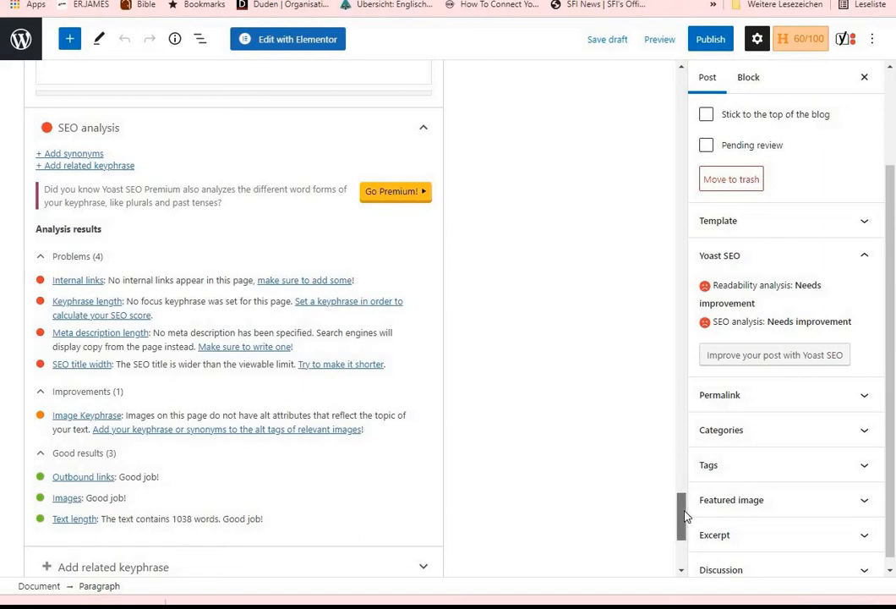
mouse_move(686, 516)
mouse_down()
mouse_move(672, 103)
mouse_move(691, 420)
mouse_move(687, 522)
mouse_up()
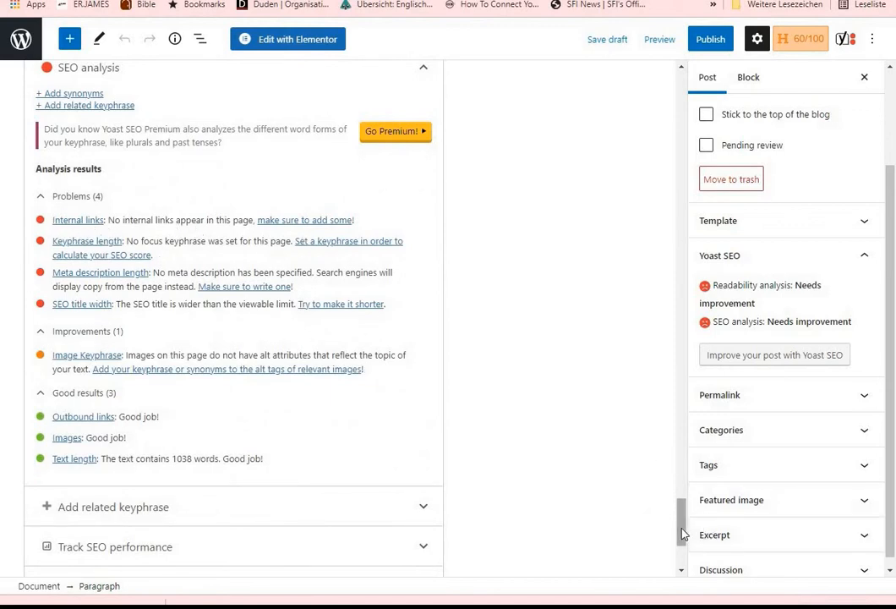
Examine the draft's children's dietary guidelines and supplements sections for links and images, and return to the SEO analysis
drag(683, 533, 690, 263)
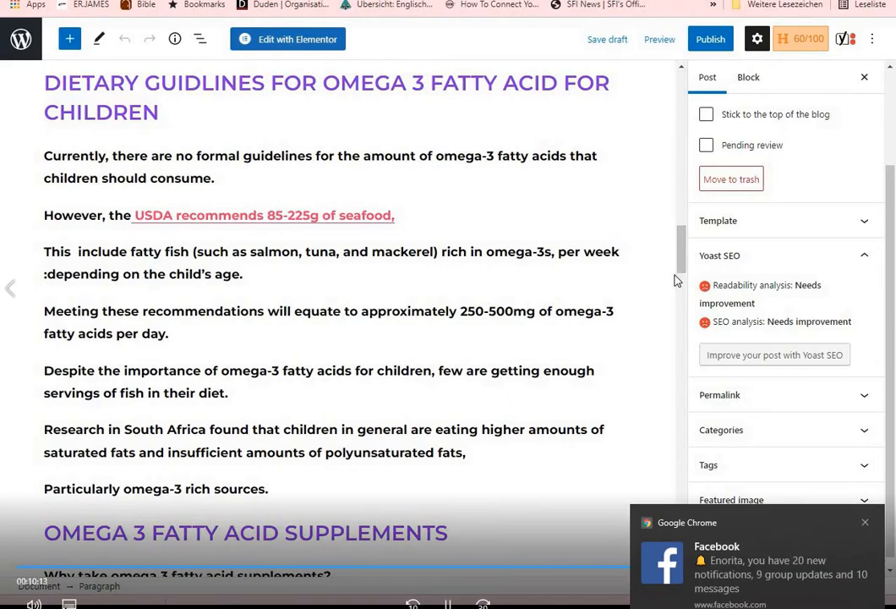
click(865, 522)
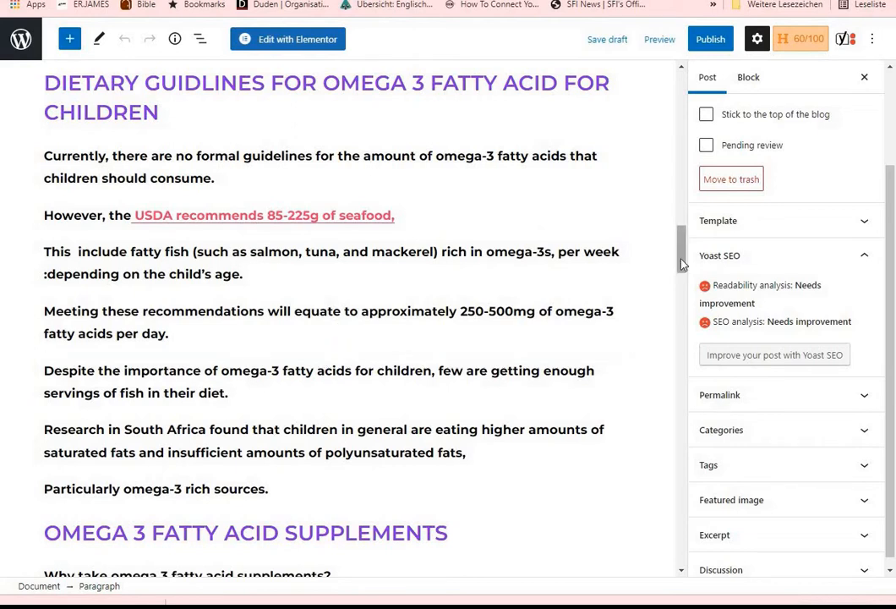
drag(682, 260, 684, 293)
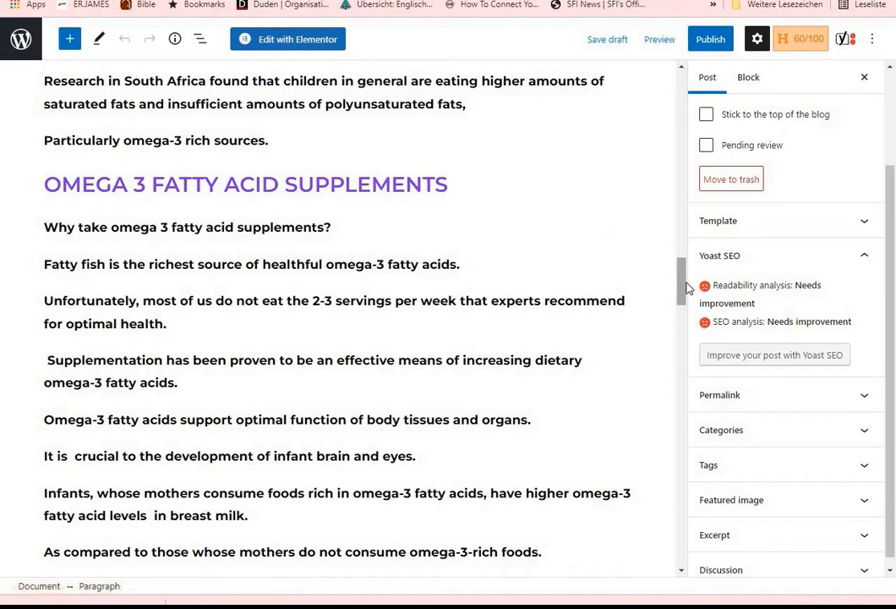
drag(681, 292, 709, 524)
scroll(299, 525, up, 2)
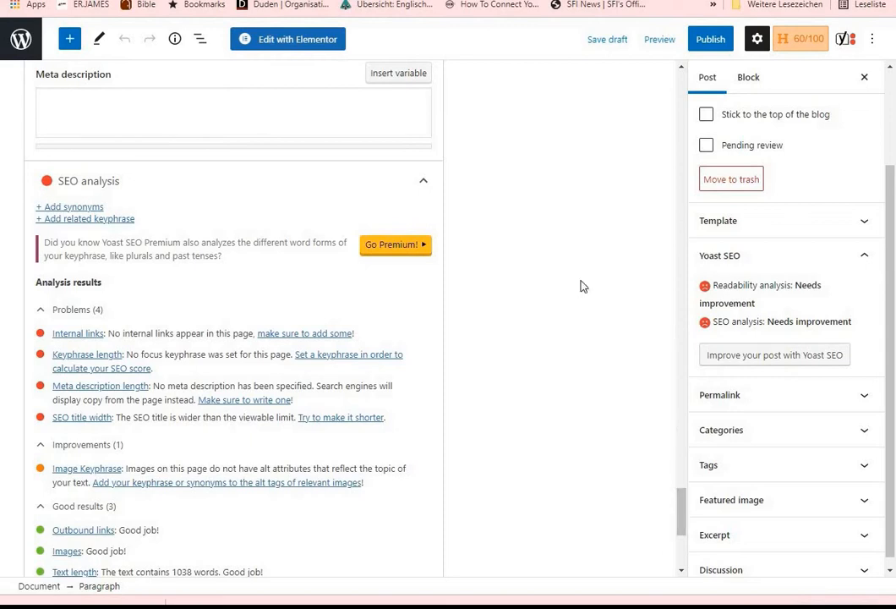
Examine the published post on natural remedies to reduce wrinkles, including its featured image and captioned body images
drag(892, 275, 886, 347)
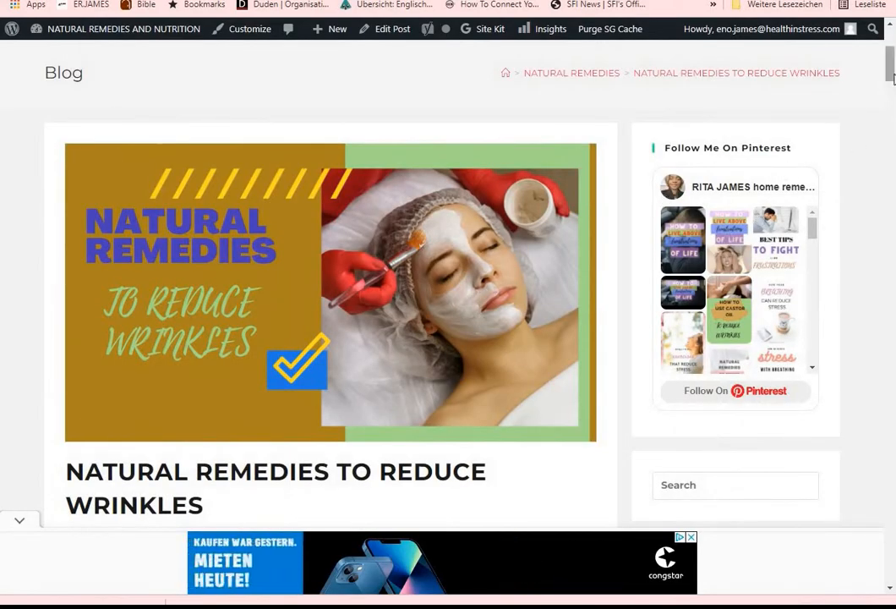
scroll(813, 124, down, 1)
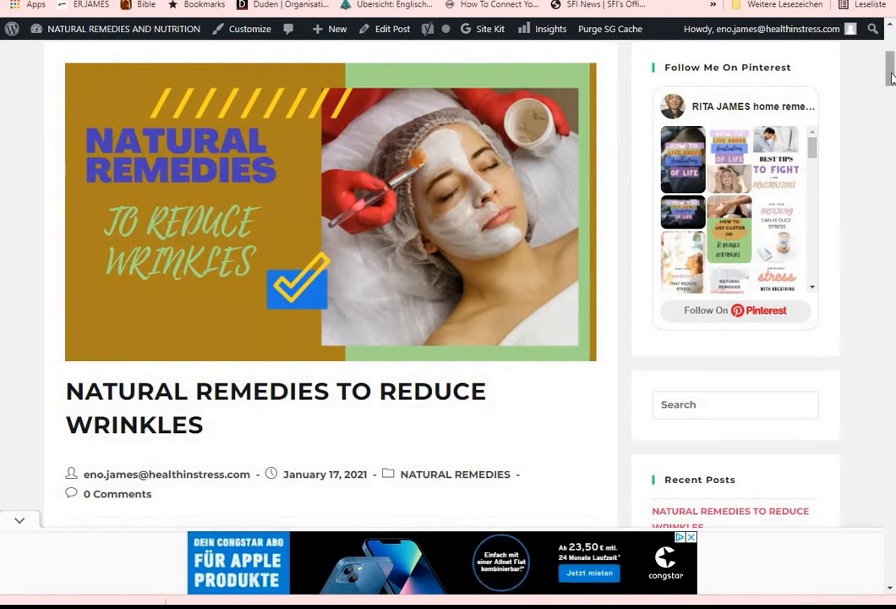
scroll(892, 77, down, 1)
scroll(893, 78, up, 2)
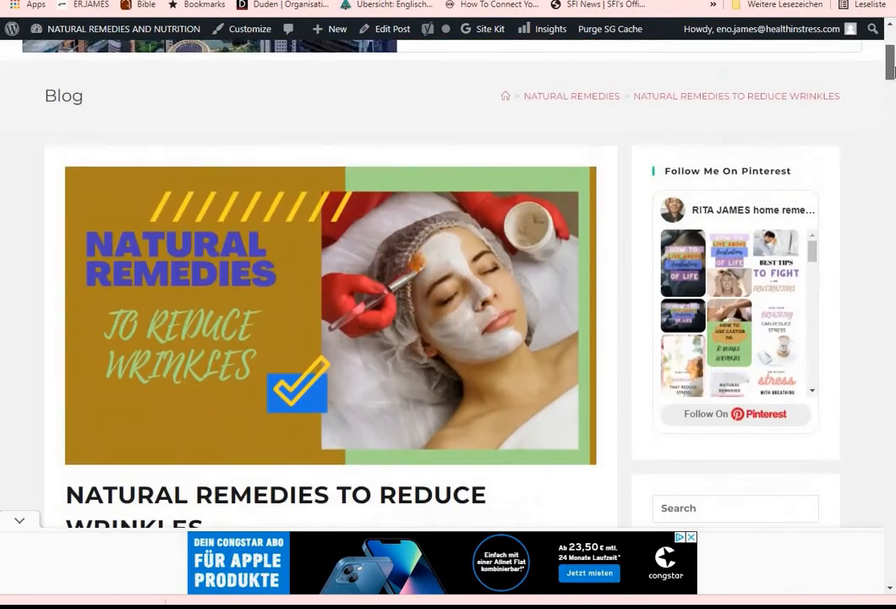
drag(894, 68, 893, 314)
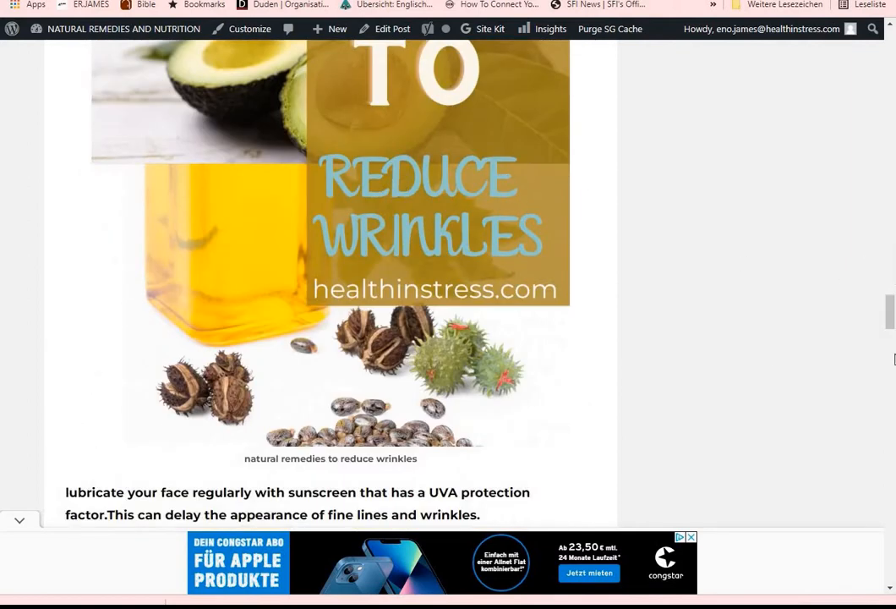
drag(893, 320, 890, 427)
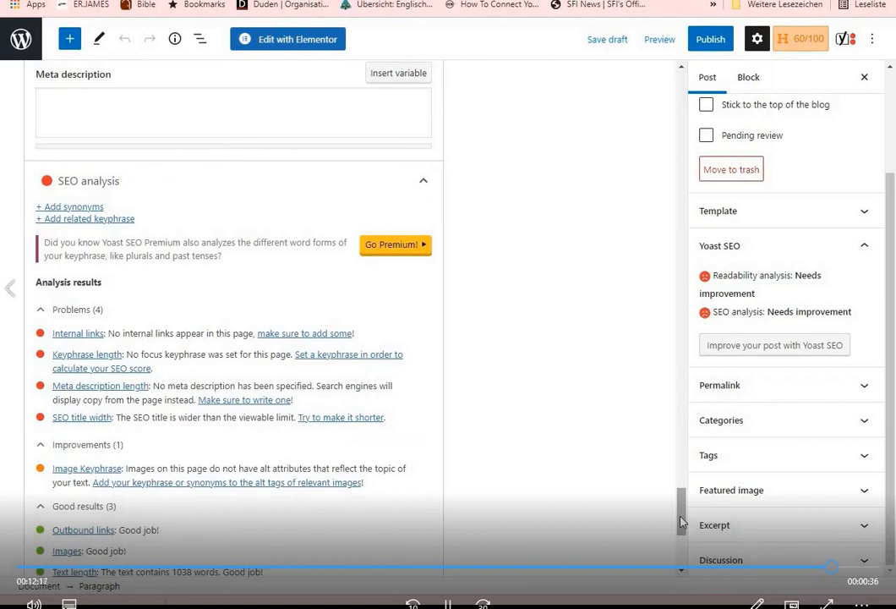
Look back through the unoptimised draft from the SEO analysis past the conclusion to the health benefits section
drag(683, 522, 701, 437)
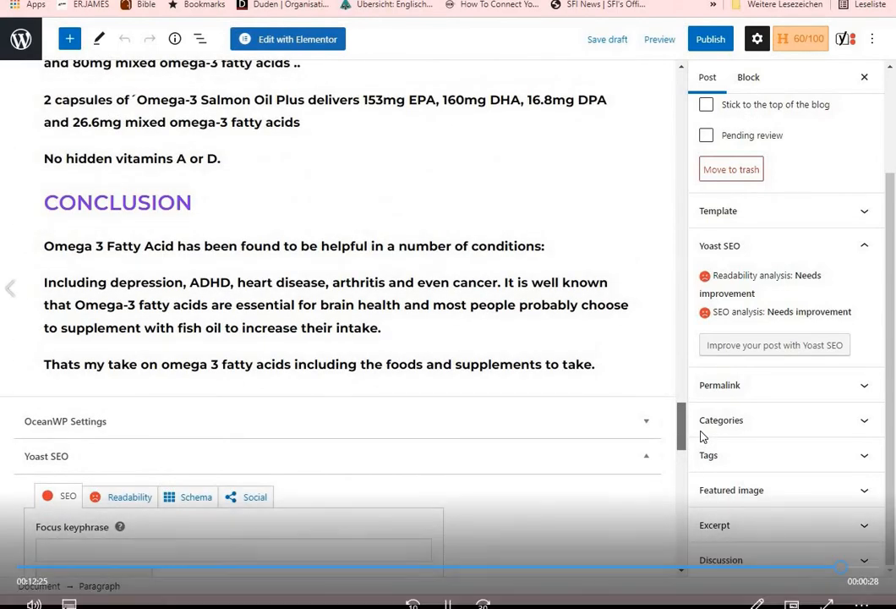
mouse_move(681, 440)
mouse_down()
mouse_move(698, 320)
mouse_move(681, 167)
mouse_up()
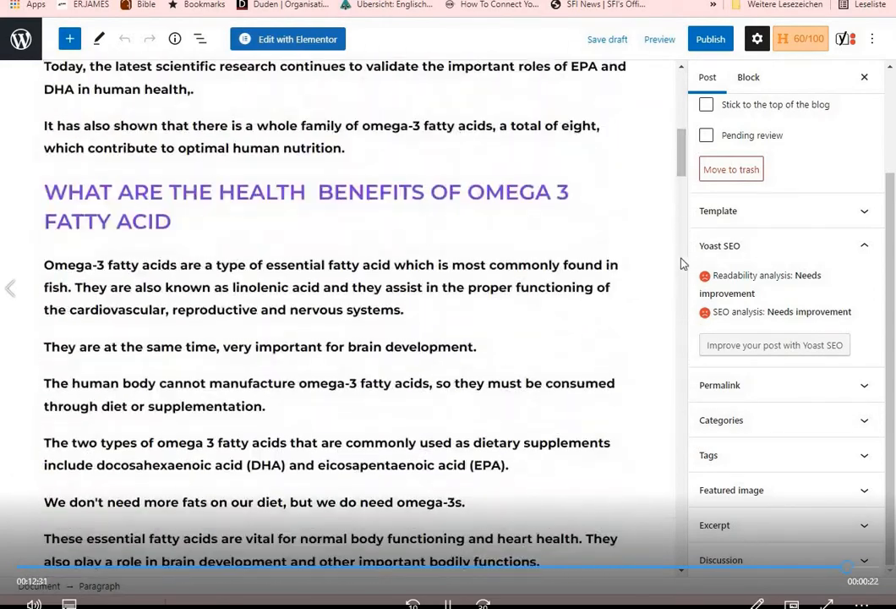
mouse_move(683, 172)
mouse_down()
mouse_move(685, 108)
mouse_move(684, 444)
mouse_move(683, 369)
mouse_up()
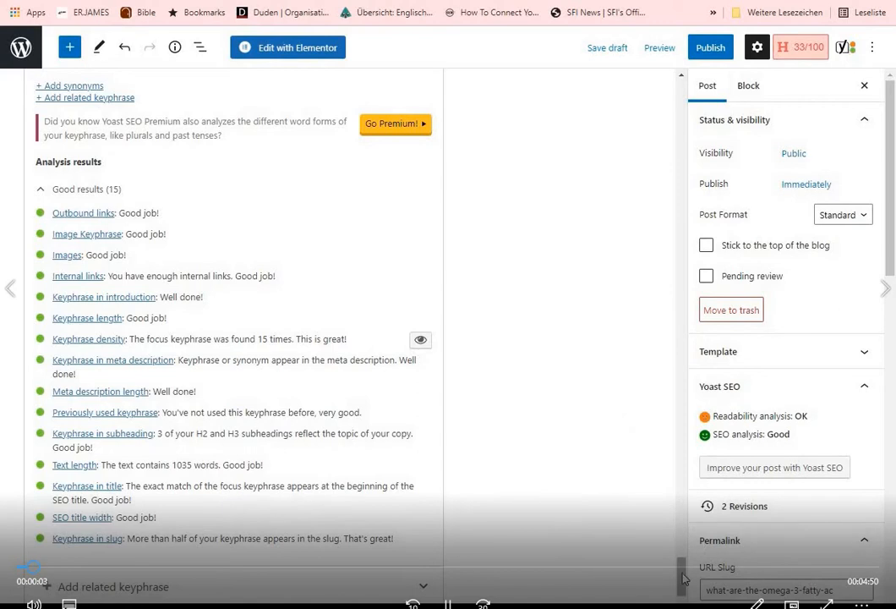
Review the optimised draft's SEO analysis together with its focus keyphrase, Google preview, SEO title, slug and meta description
mouse_move(683, 580)
mouse_down()
mouse_move(680, 558)
mouse_move(681, 582)
mouse_up()
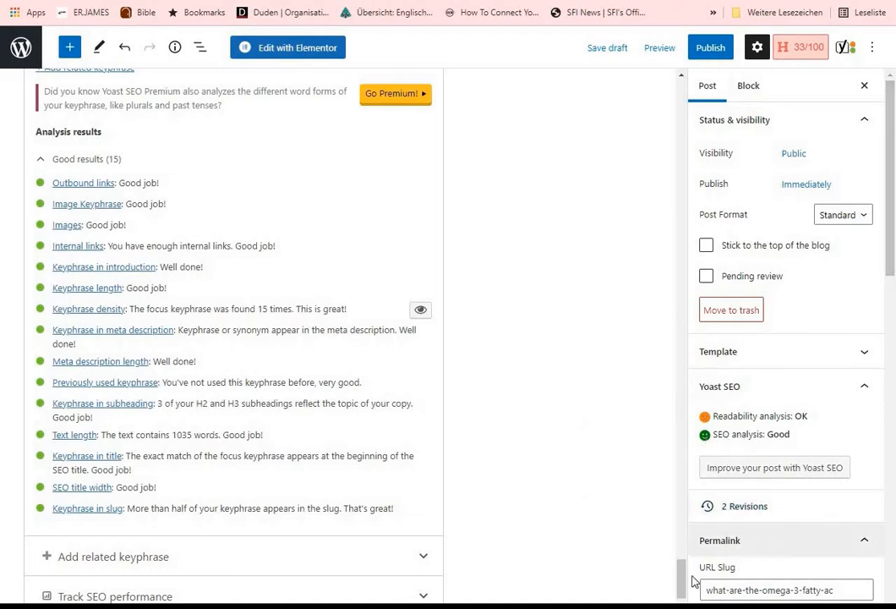
drag(681, 583, 682, 540)
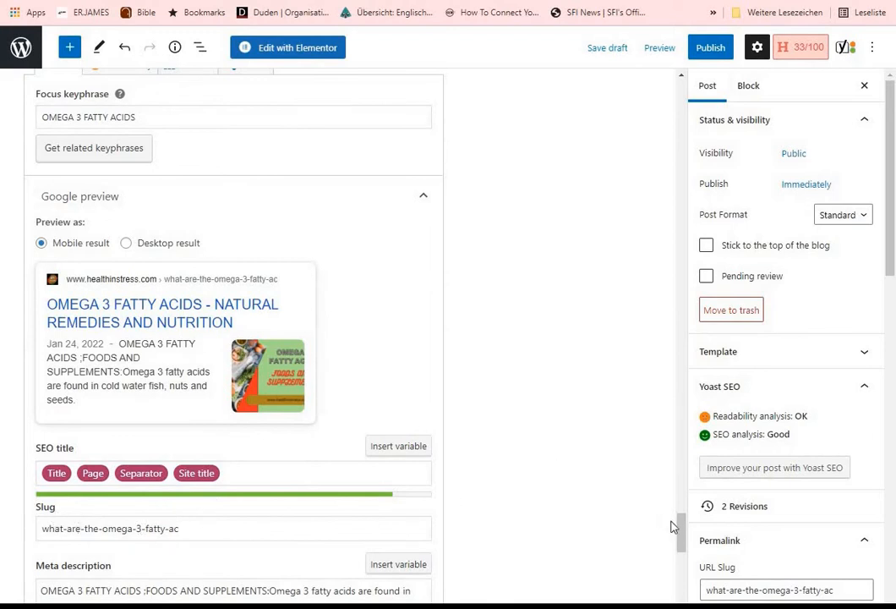
drag(685, 531, 685, 549)
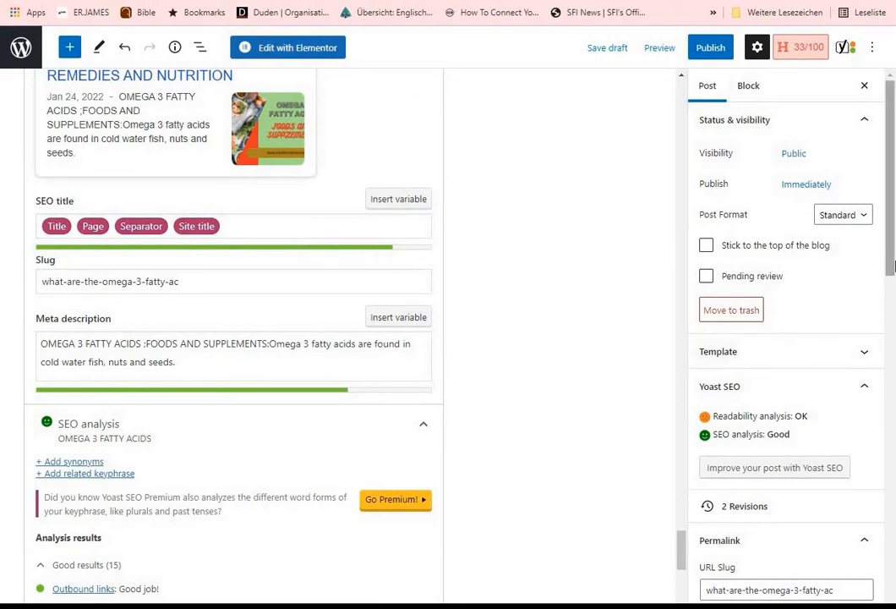
Review the optimised draft's post settings: permalink, category, tags, featured image and excerpt
drag(893, 258, 894, 365)
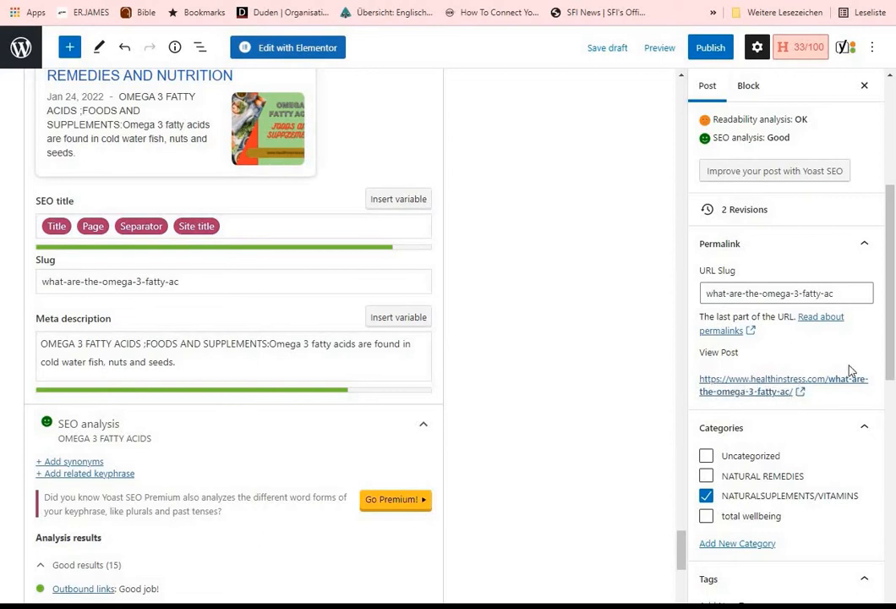
scroll(891, 364, up, 1)
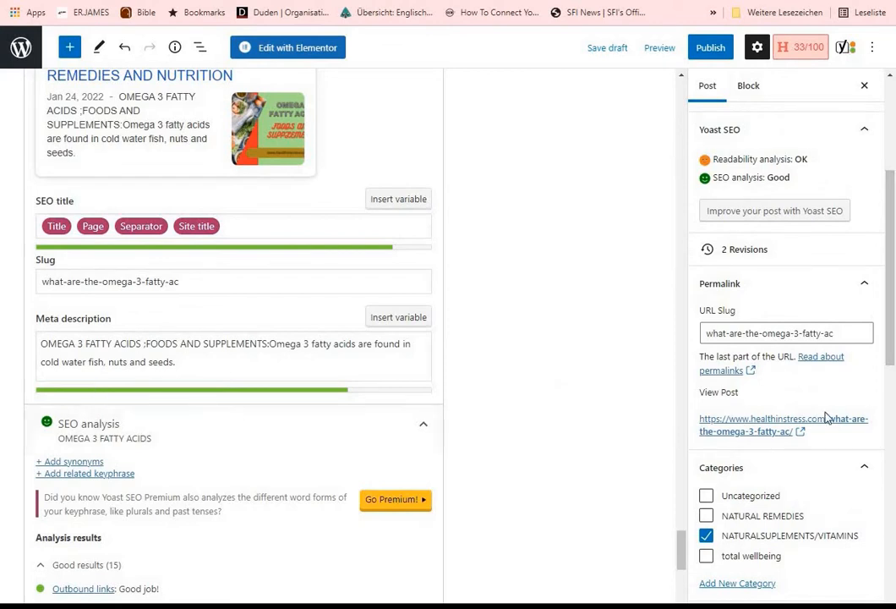
drag(891, 353, 894, 608)
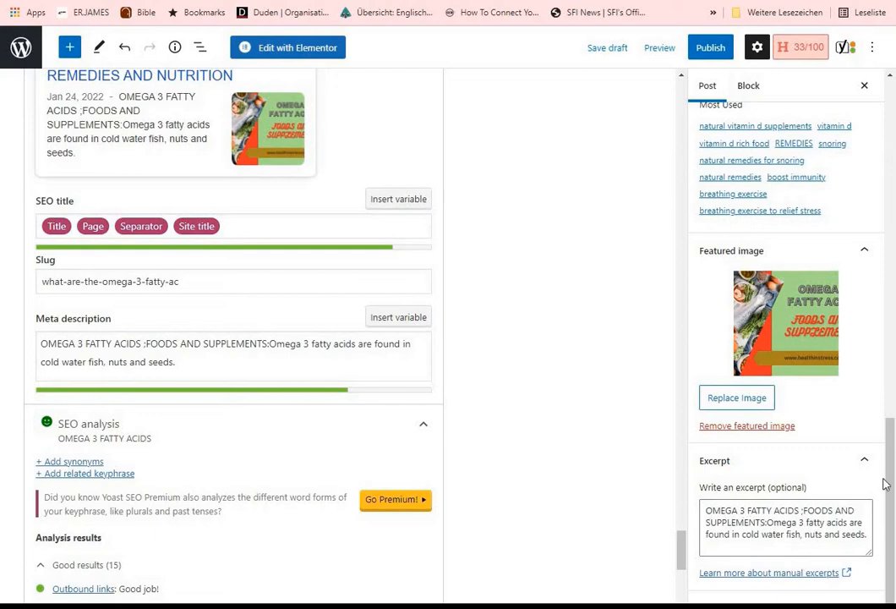
scroll(789, 456, up, 2)
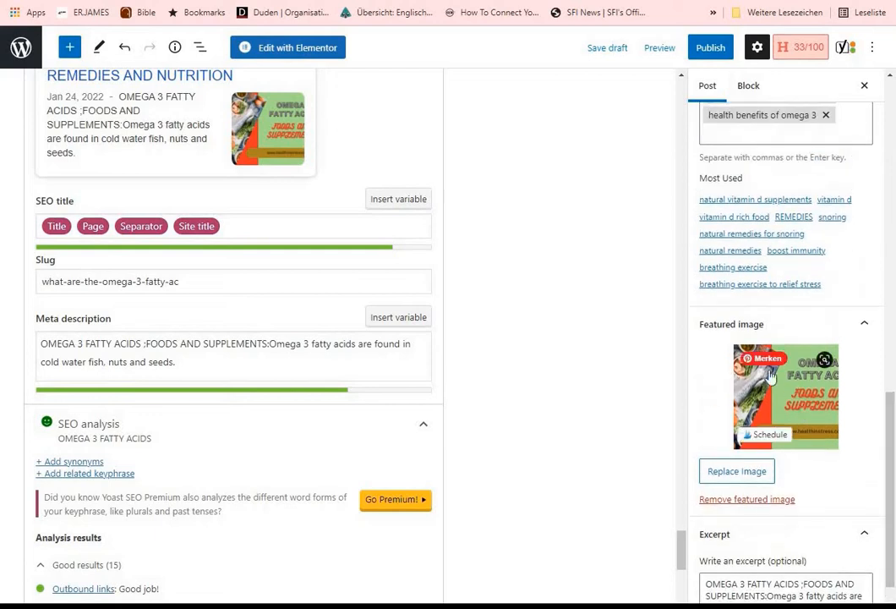
drag(893, 475, 892, 400)
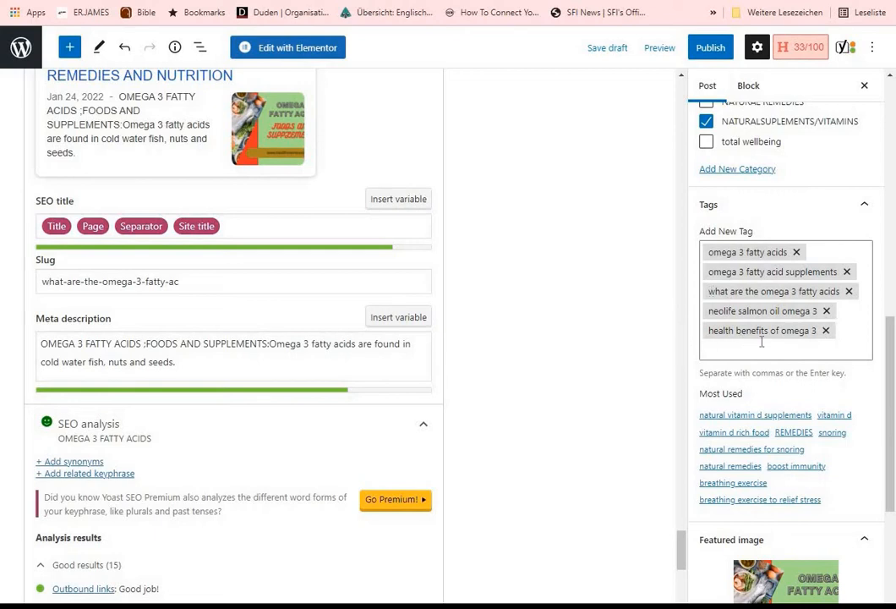
drag(892, 396, 828, 150)
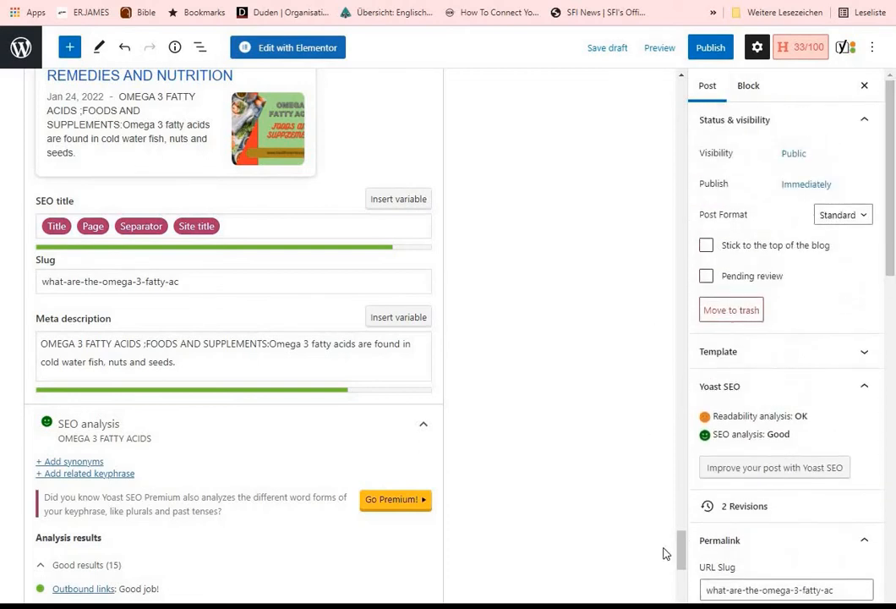
Review the optimised draft's product images, captioned pictures and links from the NeoLife supplements section up to the title
drag(685, 562, 688, 381)
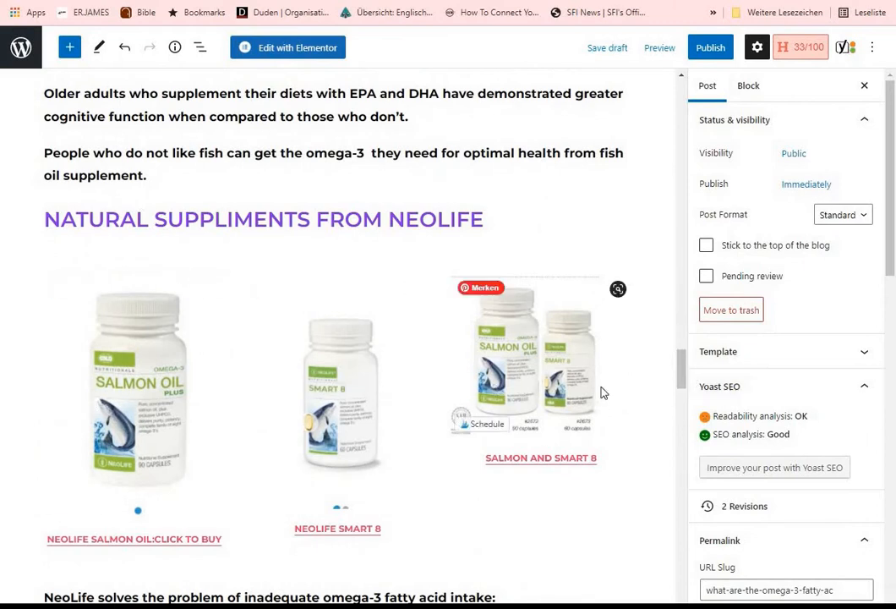
scroll(561, 305, up, 9)
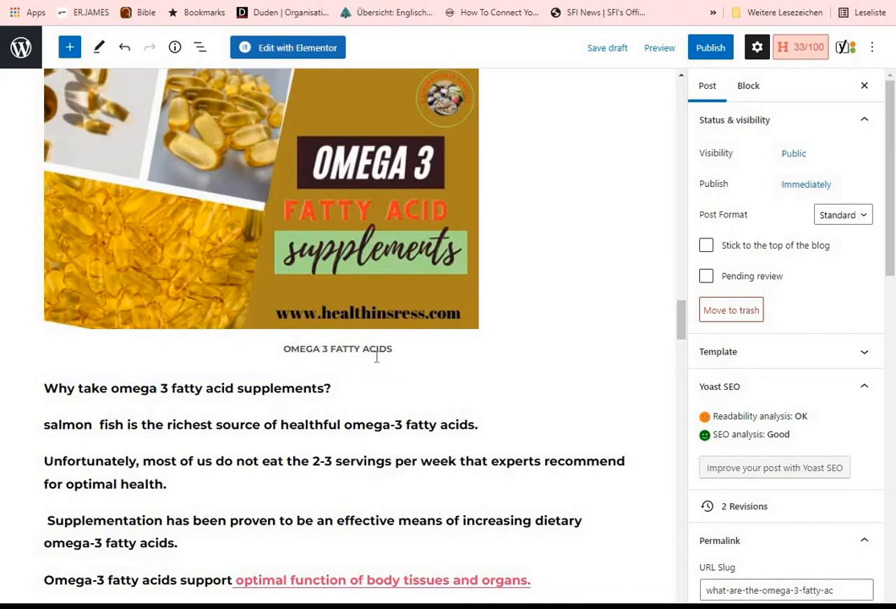
drag(681, 332, 682, 252)
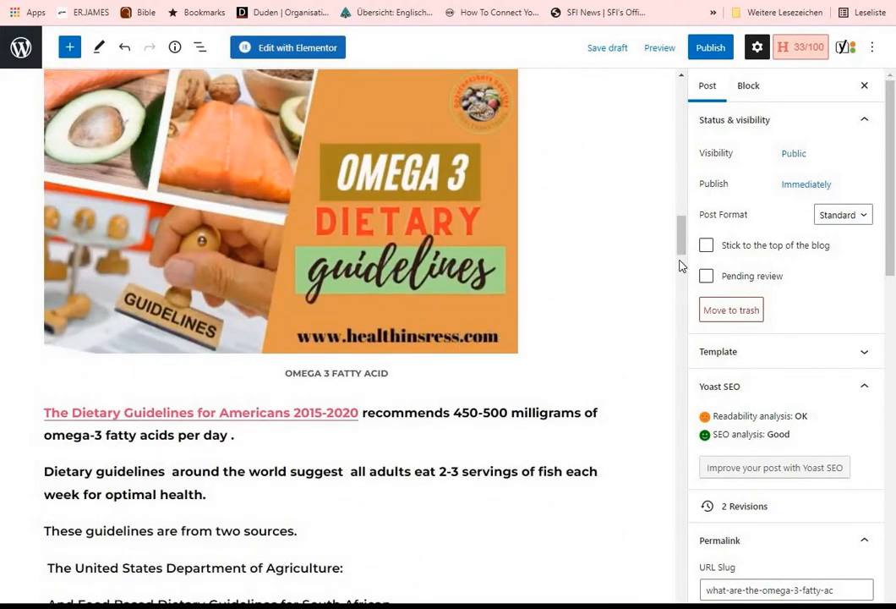
drag(682, 257, 667, 123)
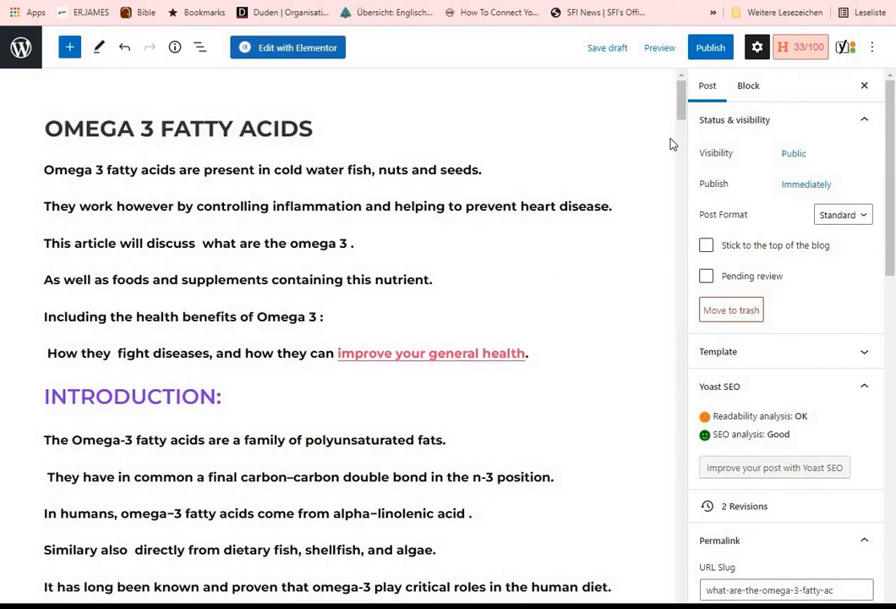
Insert an empty Image block below the INTRODUCTION heading as a demonstration, and remove the block again
drag(682, 116, 685, 142)
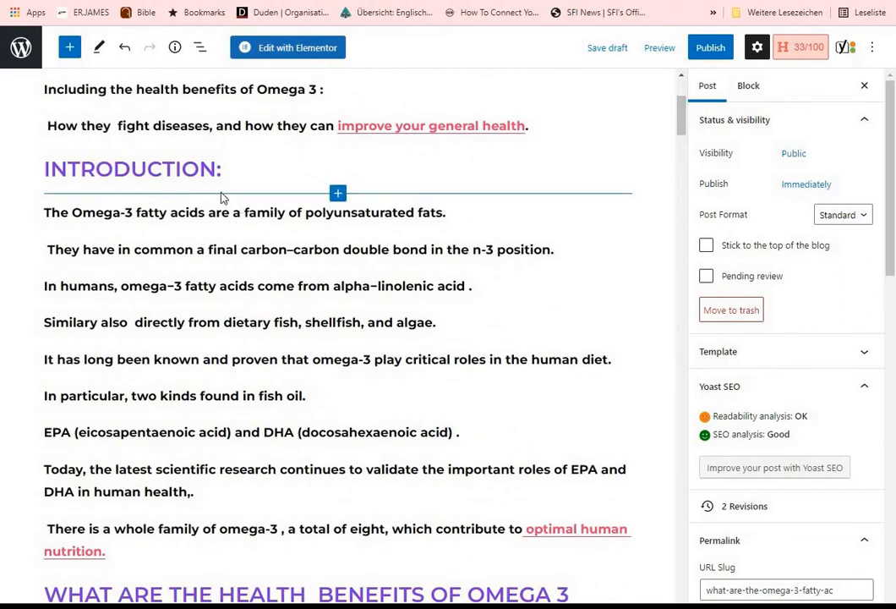
mouse_move(269, 197)
click(338, 196)
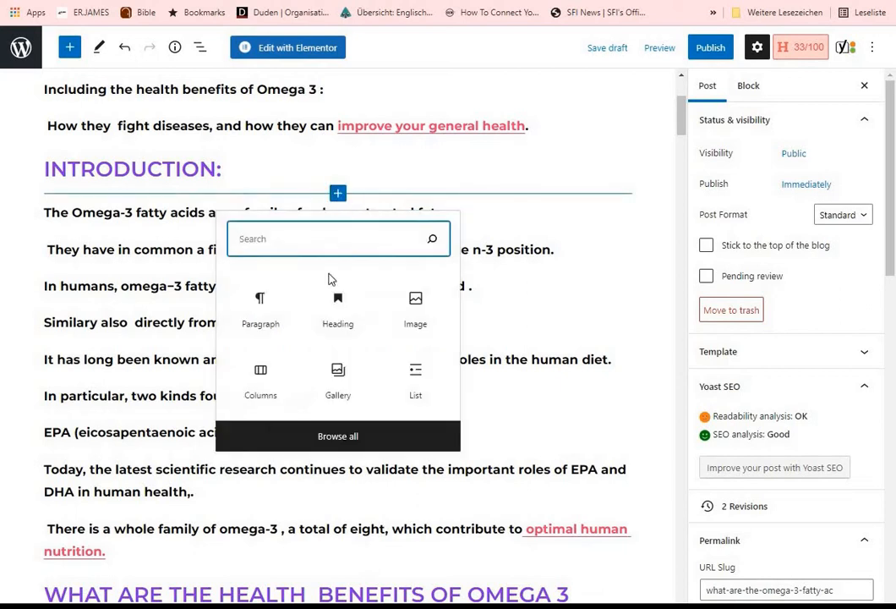
click(406, 321)
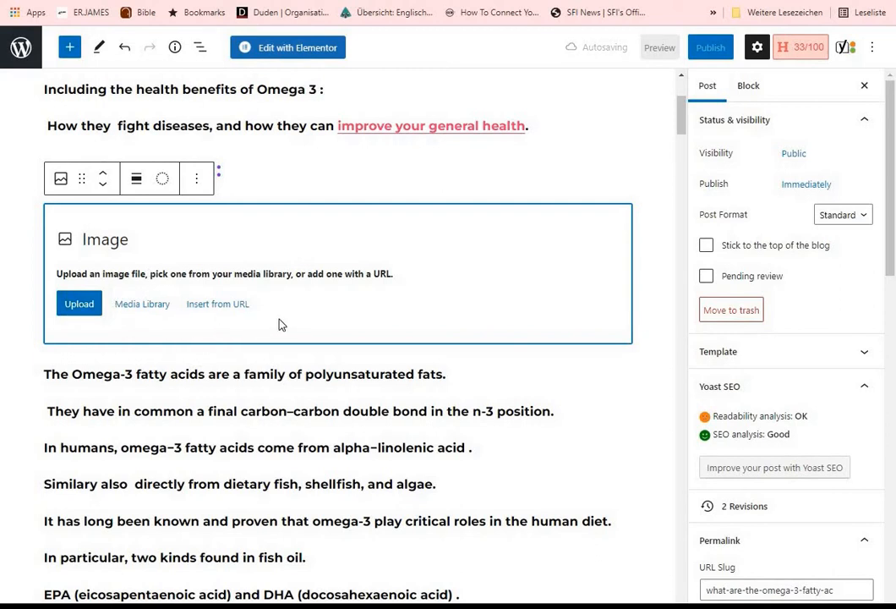
click(195, 183)
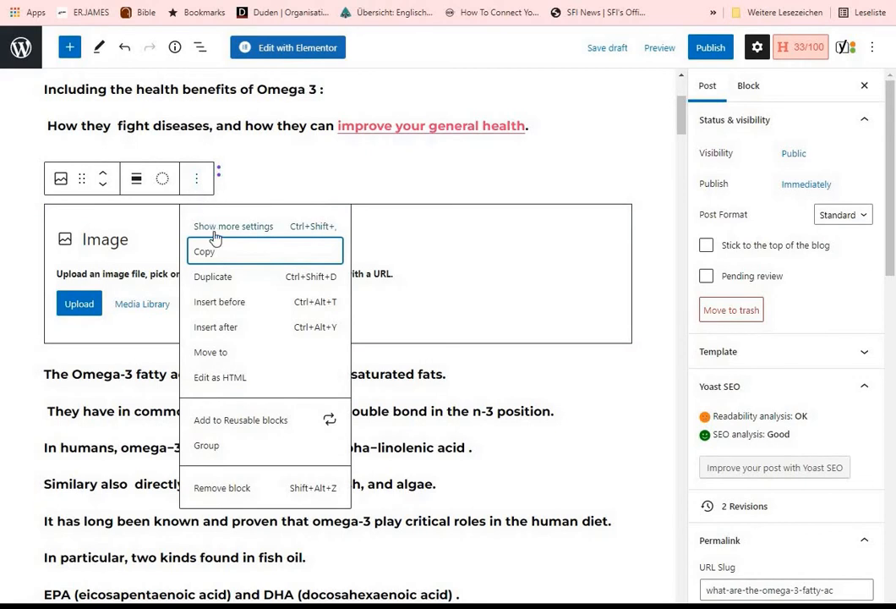
click(222, 488)
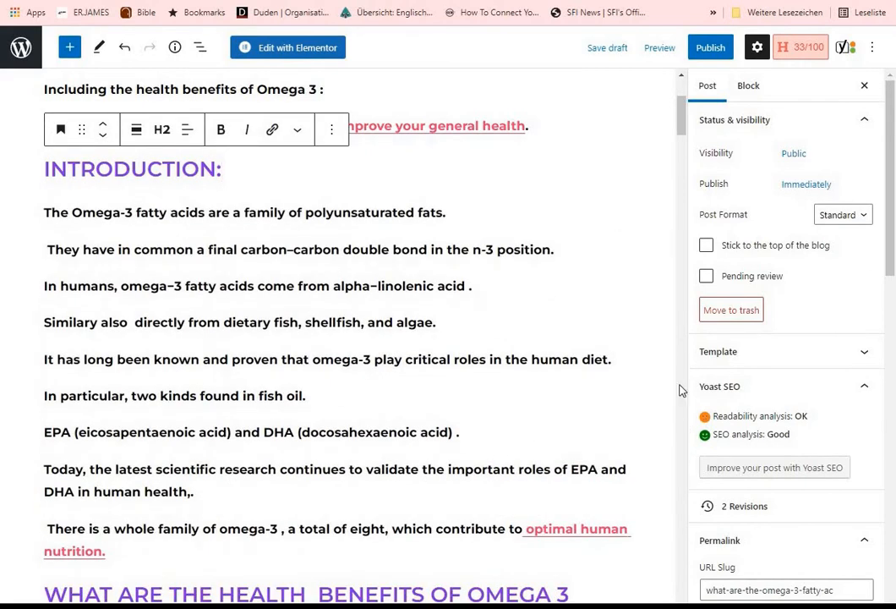
Check the optimised draft's overall Yoast readability and SEO ratings in the post settings
scroll(679, 118, up, 3)
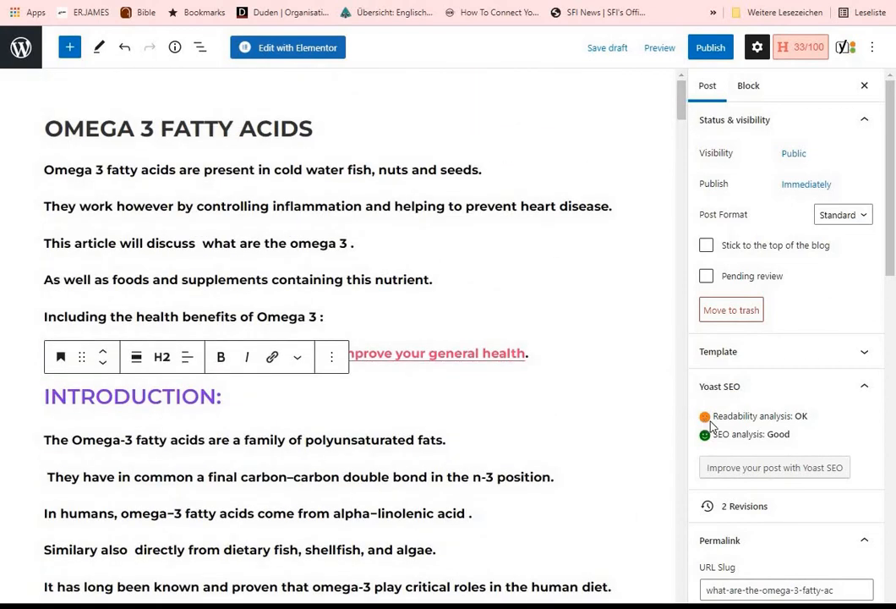
scroll(761, 288, down, 2)
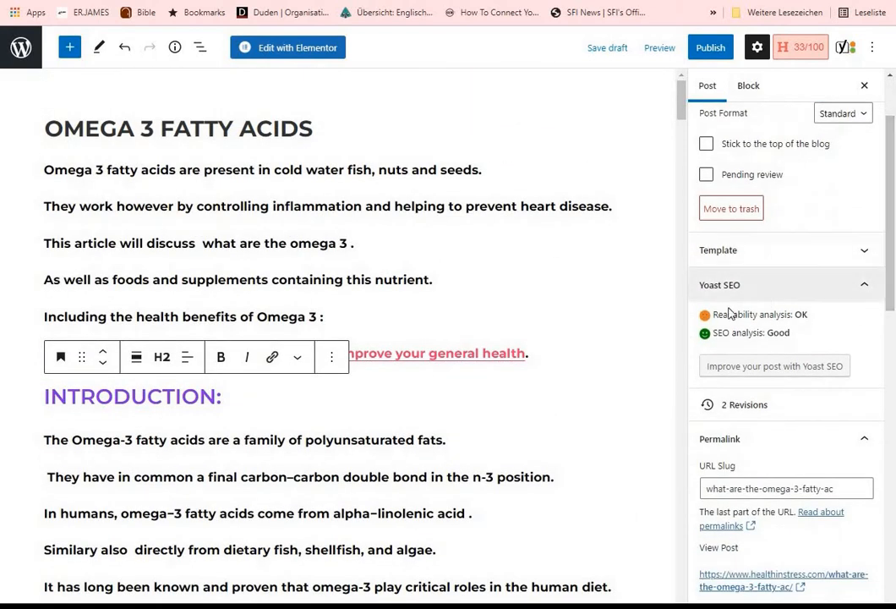
scroll(761, 254, down, 3)
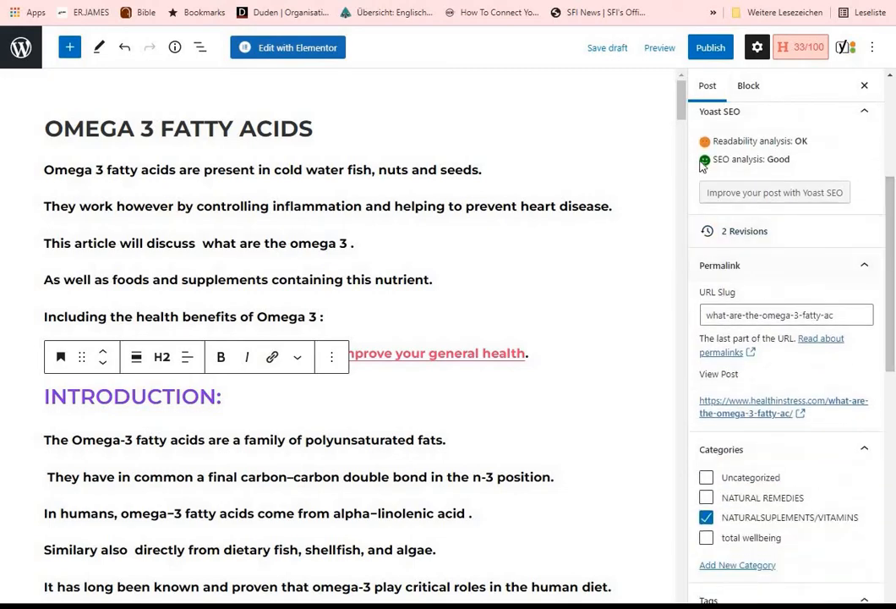
Examine the Yoast readability analysis of the optimised draft, including its problems, improvements and good results
drag(681, 113, 633, 461)
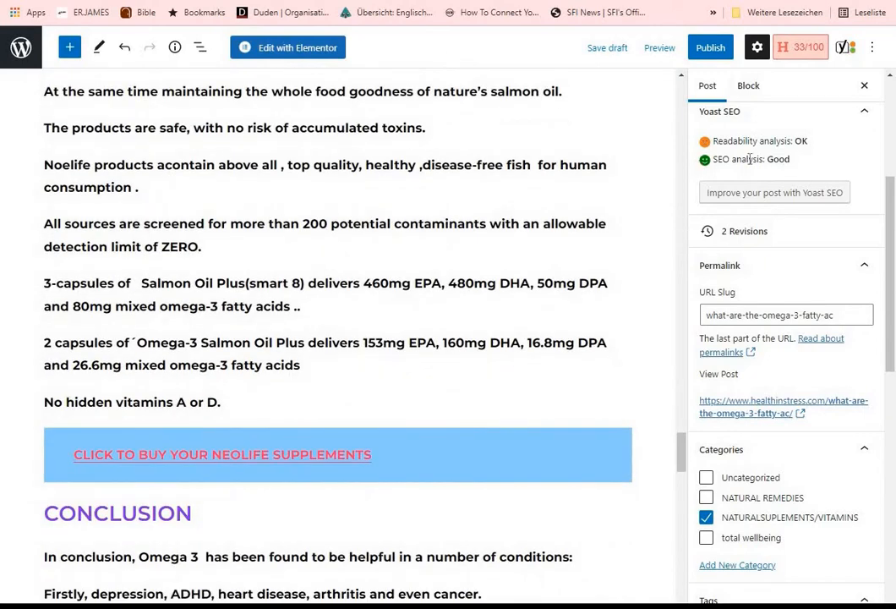
drag(679, 458, 687, 512)
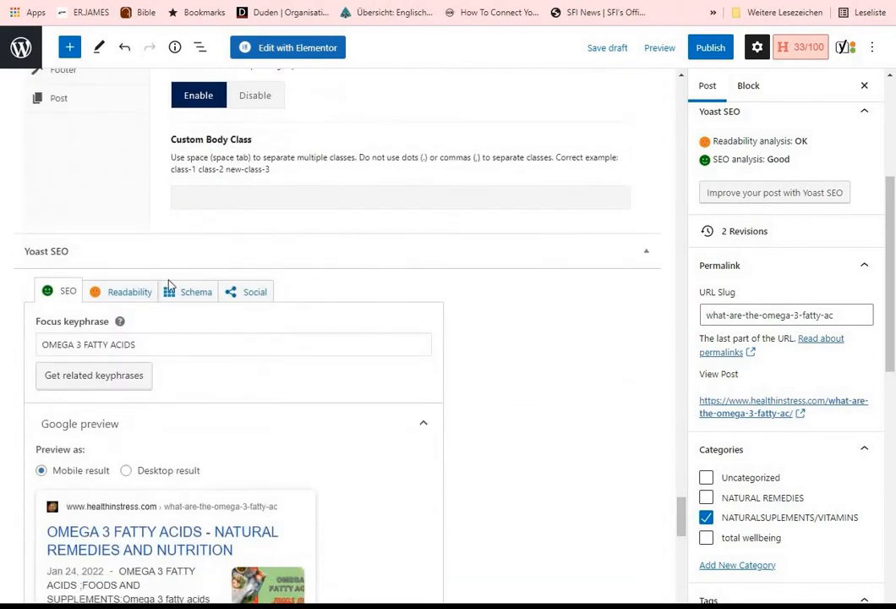
click(125, 292)
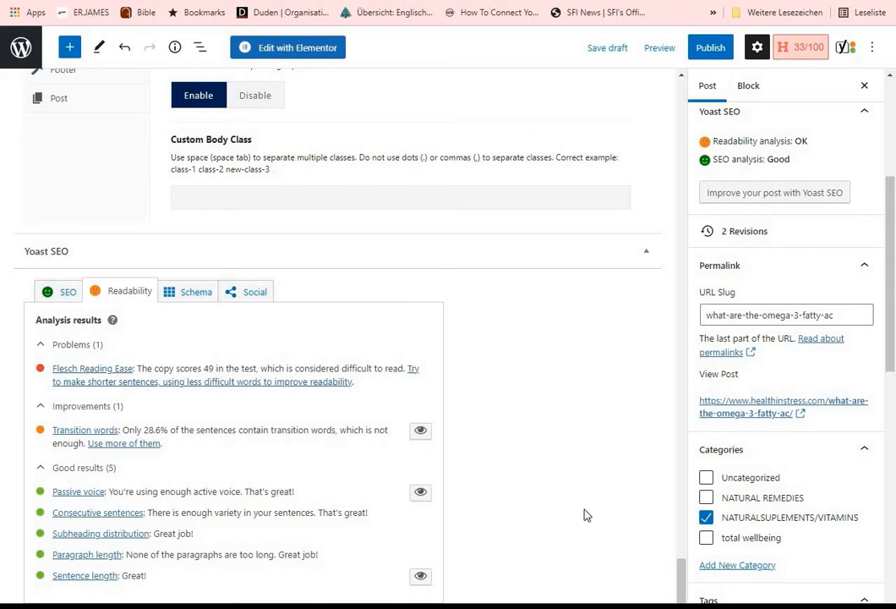
scroll(674, 590, up, 10)
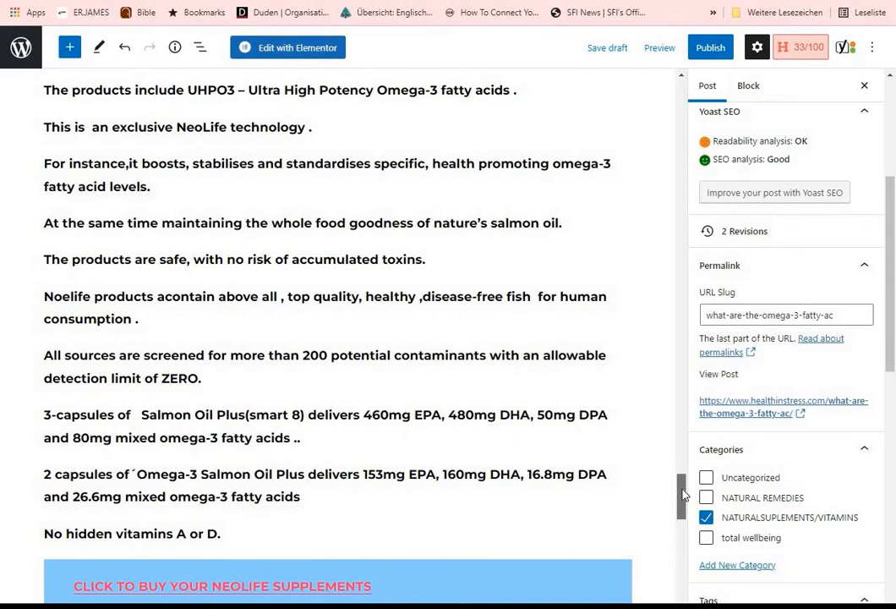
drag(686, 494, 674, 541)
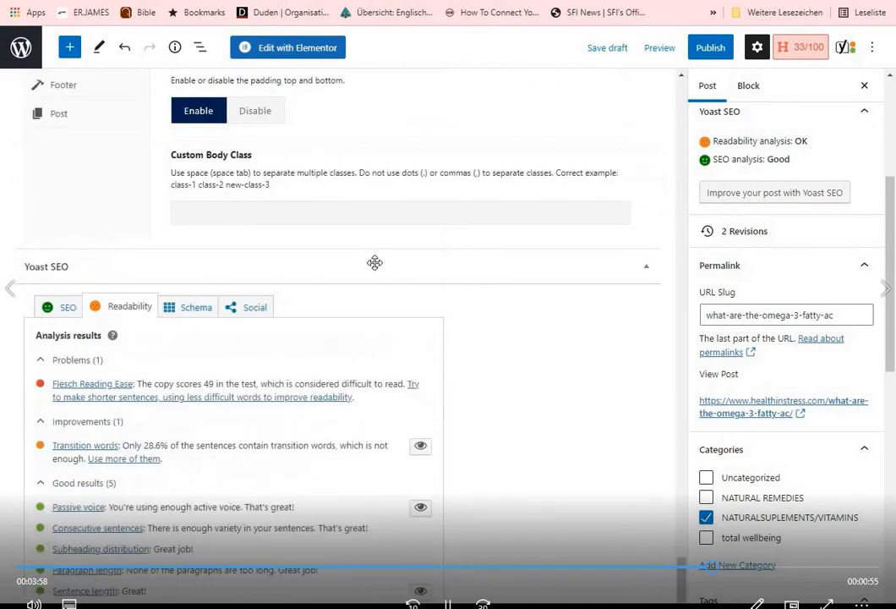
Return to the Yoast SEO analysis for the keyphrase OMEGA 3 FATTY ACIDS and examine its list of good results
click(62, 308)
drag(689, 480, 668, 537)
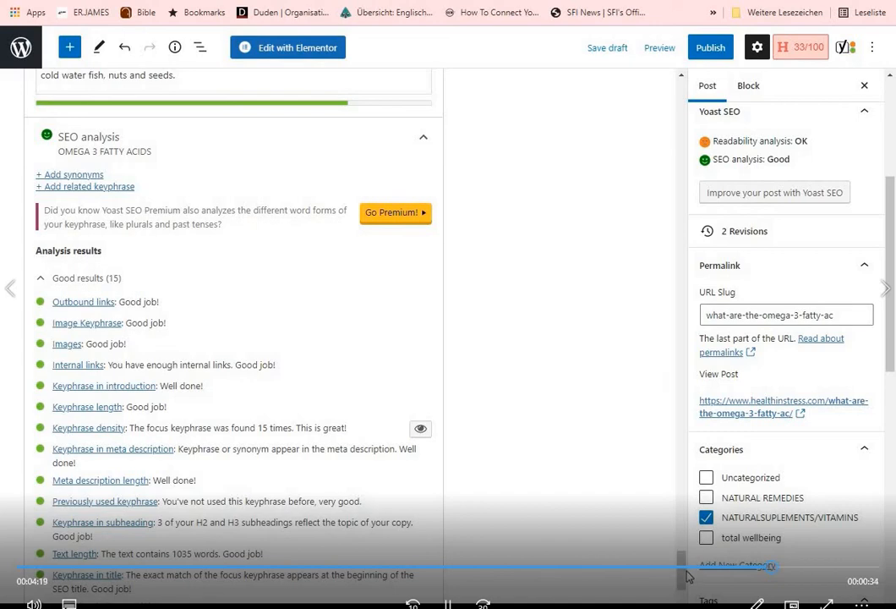
drag(685, 577, 670, 536)
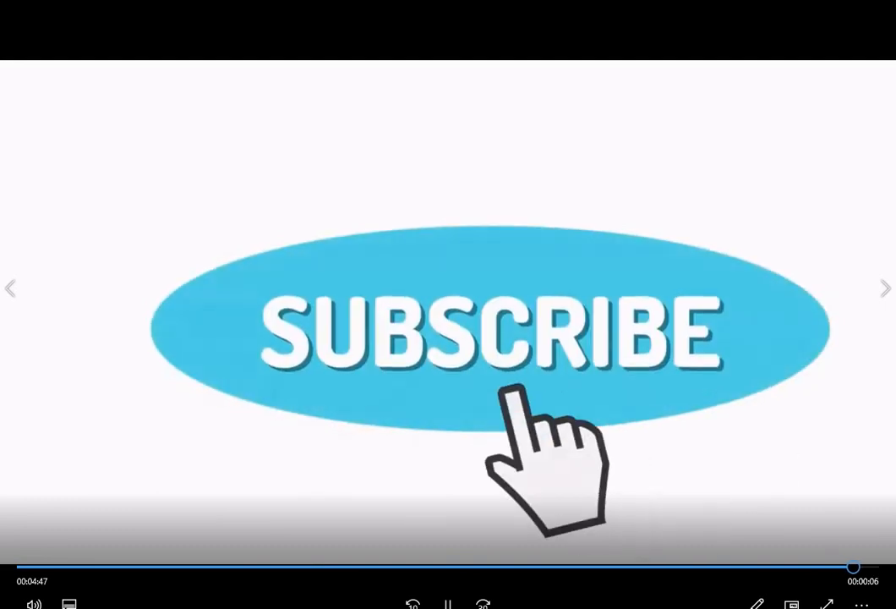
key(space)
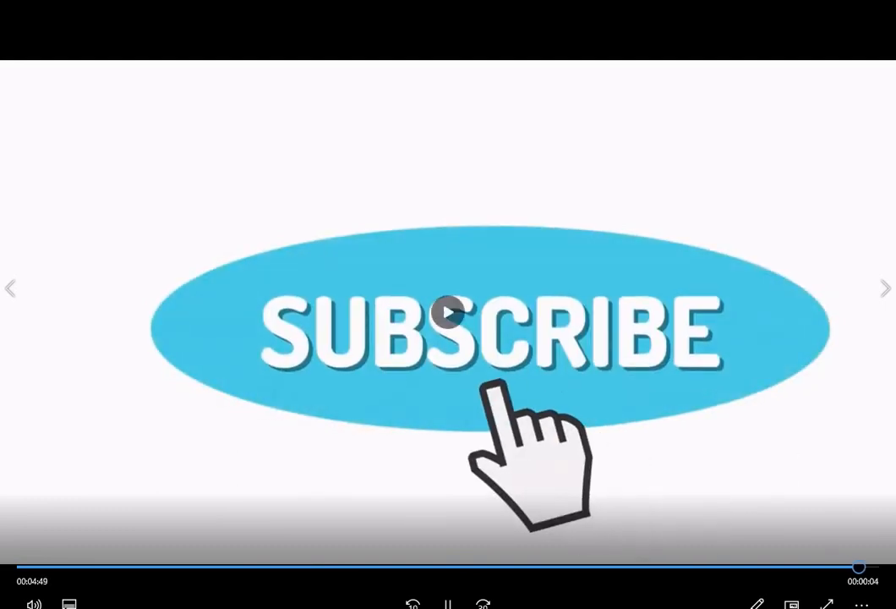